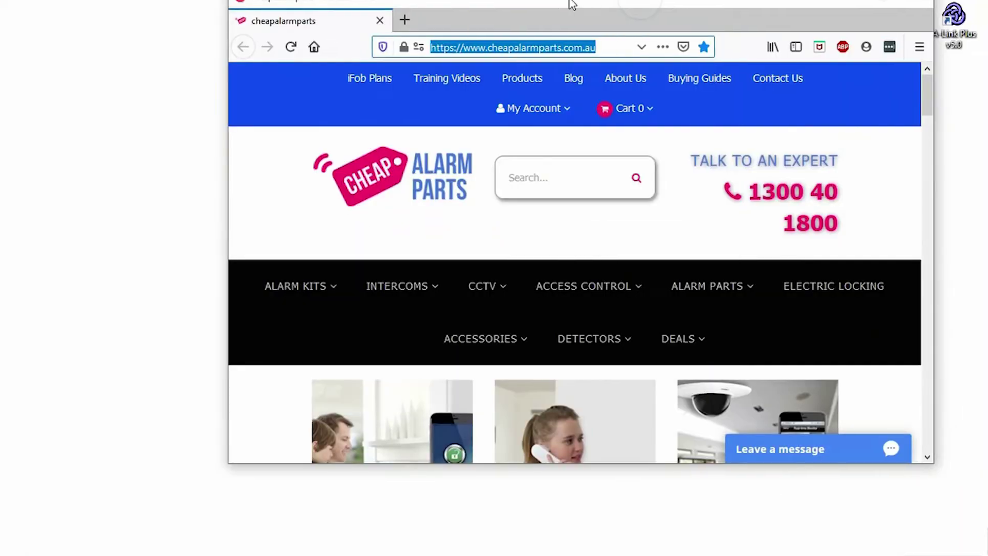
Maximize the browser and go to the Bosch Solution 3000 Software page under Alarm Kits > Bosch Alarm Kits
double_click(505, 5)
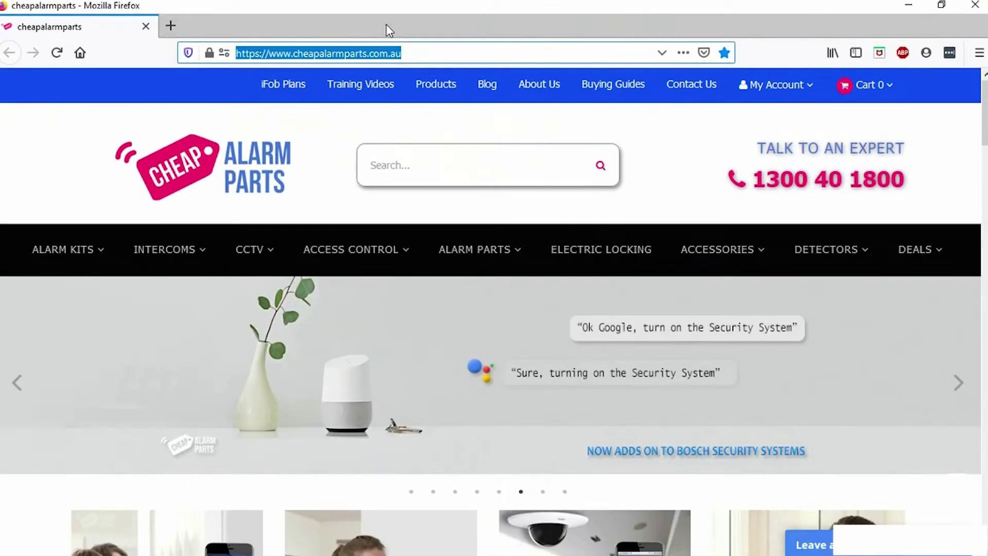
mouse_move(93, 266)
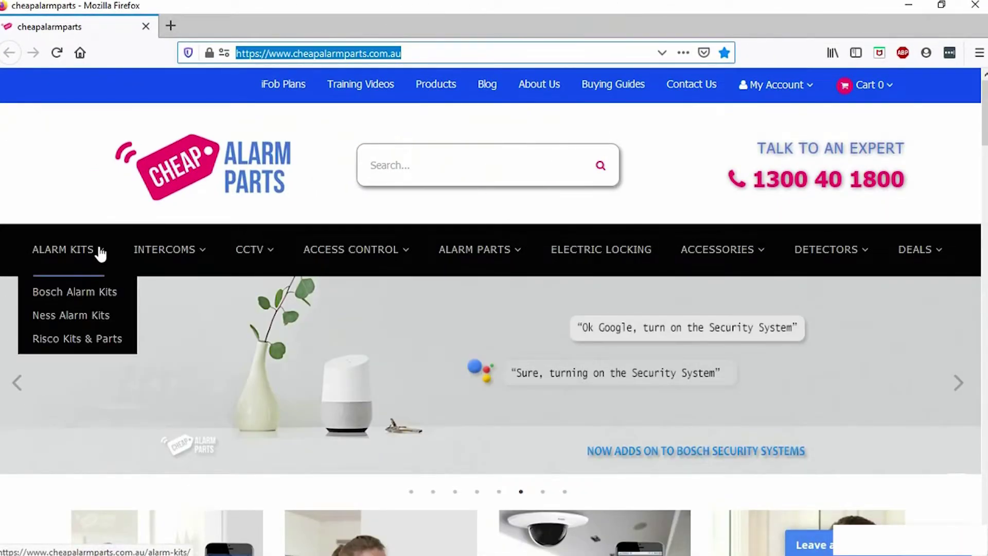
mouse_move(101, 294)
mouse_move(189, 305)
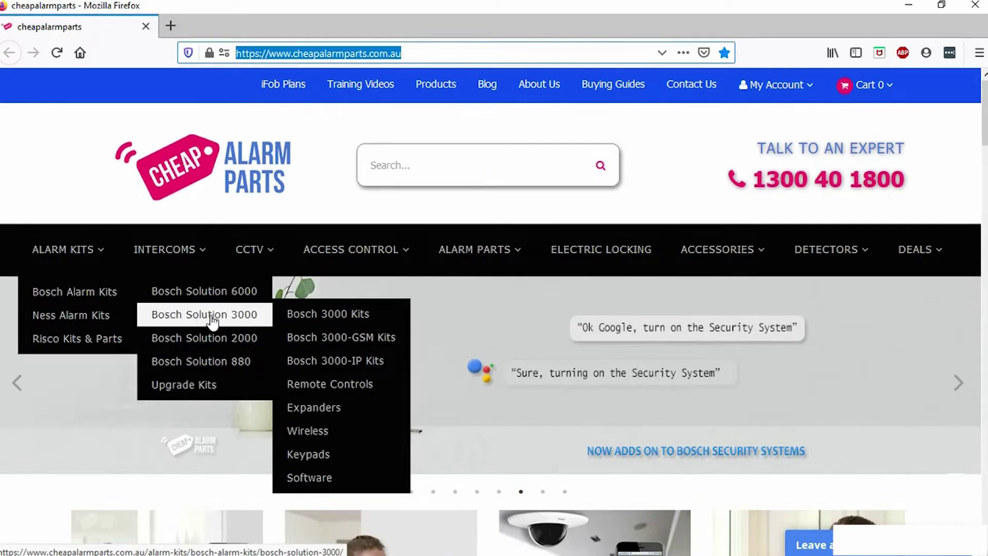
click(331, 484)
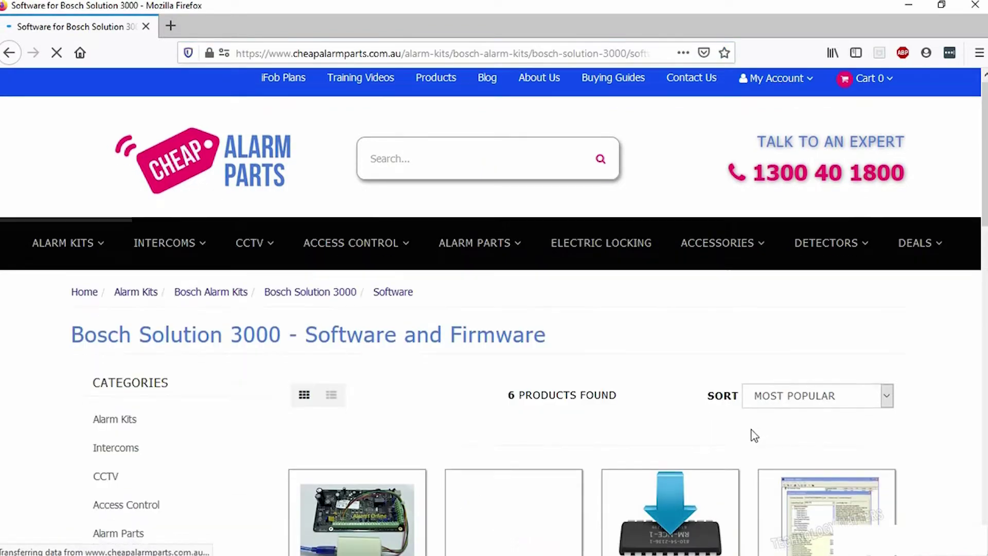
Open the Bosch Alarm Link Software product and its Download Alink V5.0 link
scroll(747, 427, down, 5)
scroll(875, 258, down, 1)
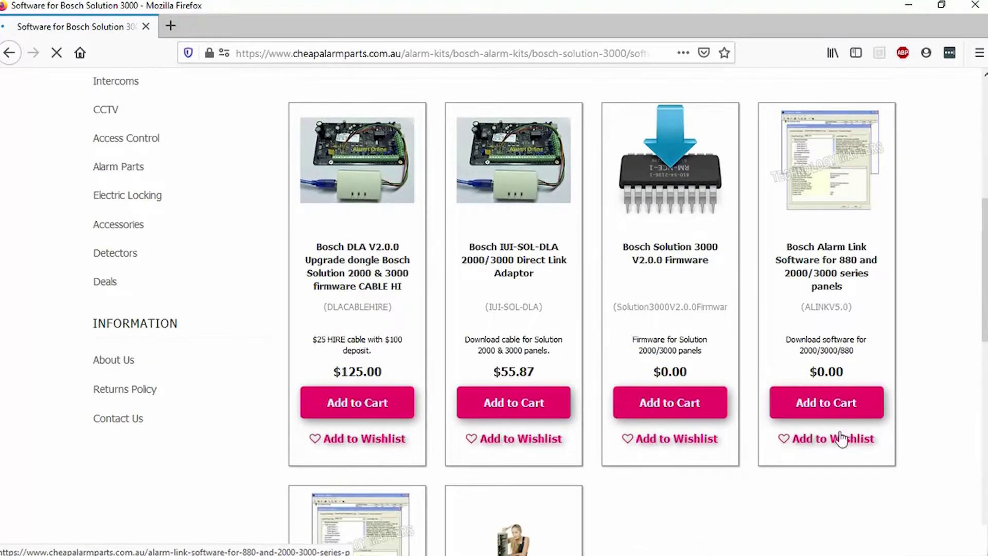
click(834, 203)
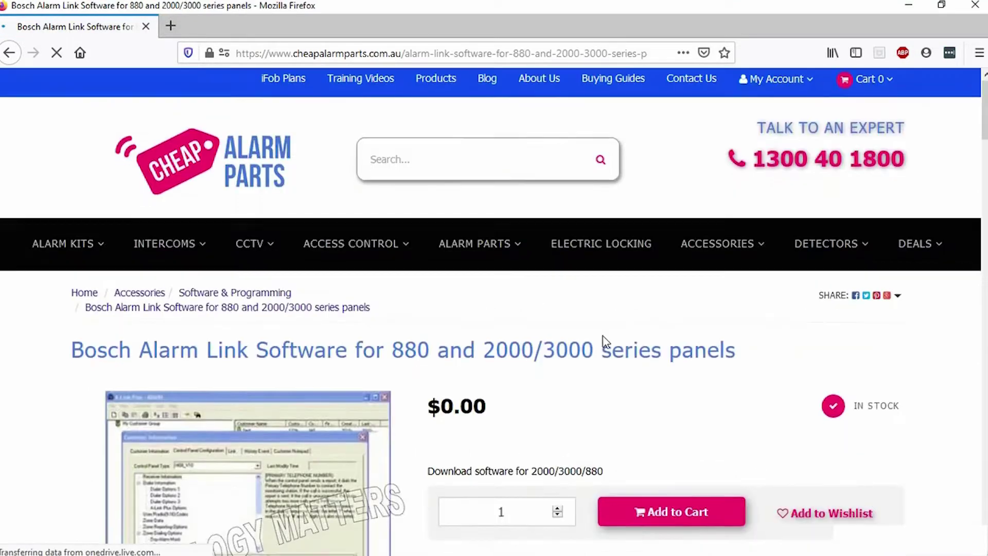
scroll(600, 341, down, 10)
scroll(600, 342, down, 3)
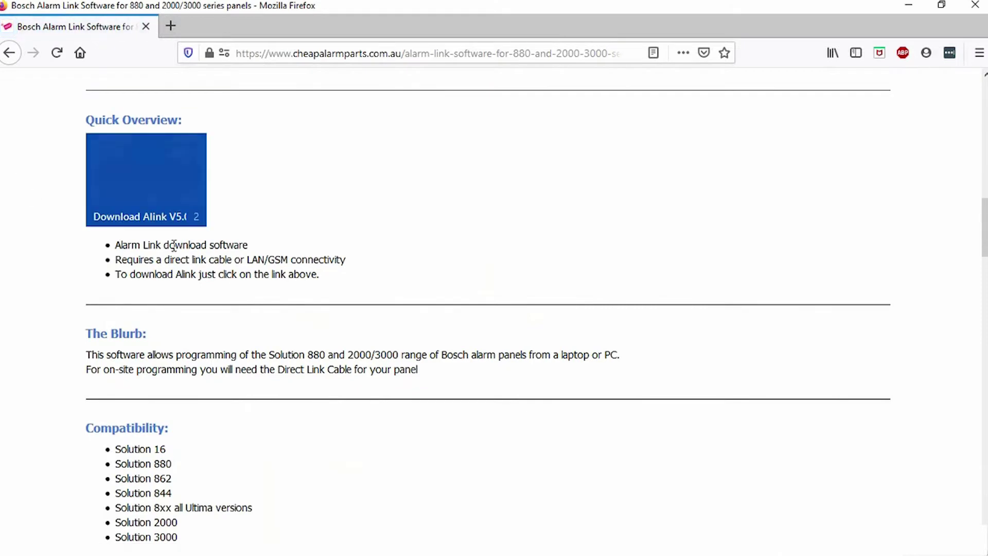
click(192, 177)
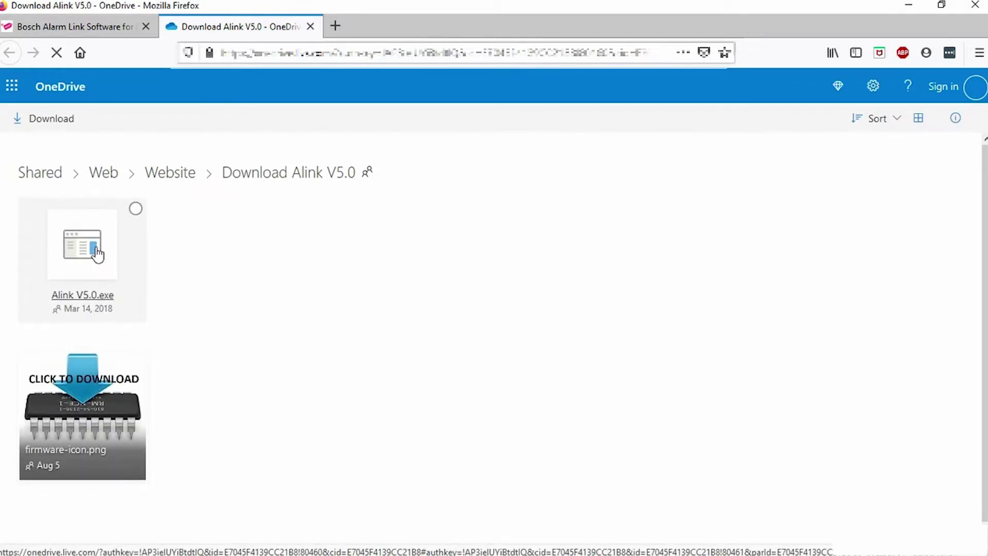
Save the Alink V5.0.exe installer from the OneDrive folder to the computer
click(96, 253)
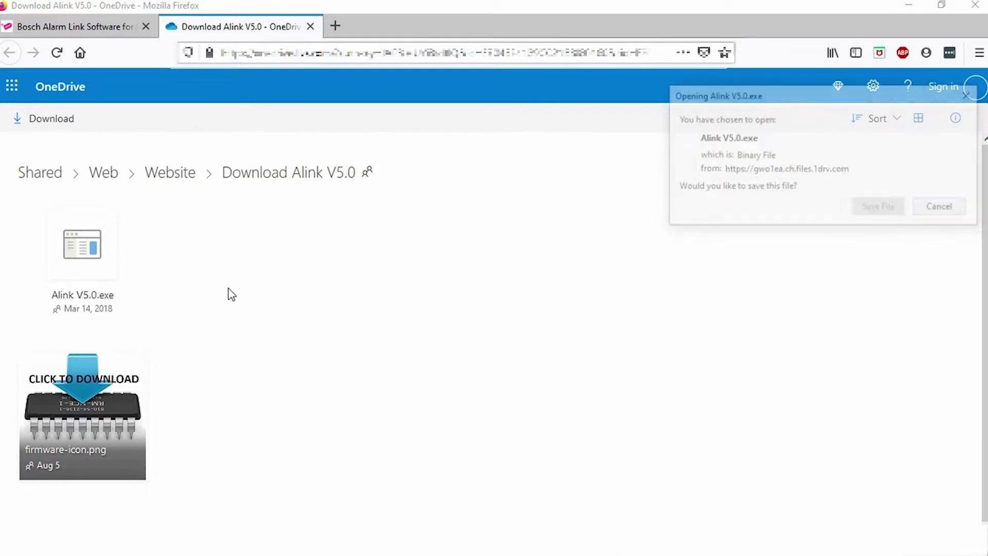
click(819, 207)
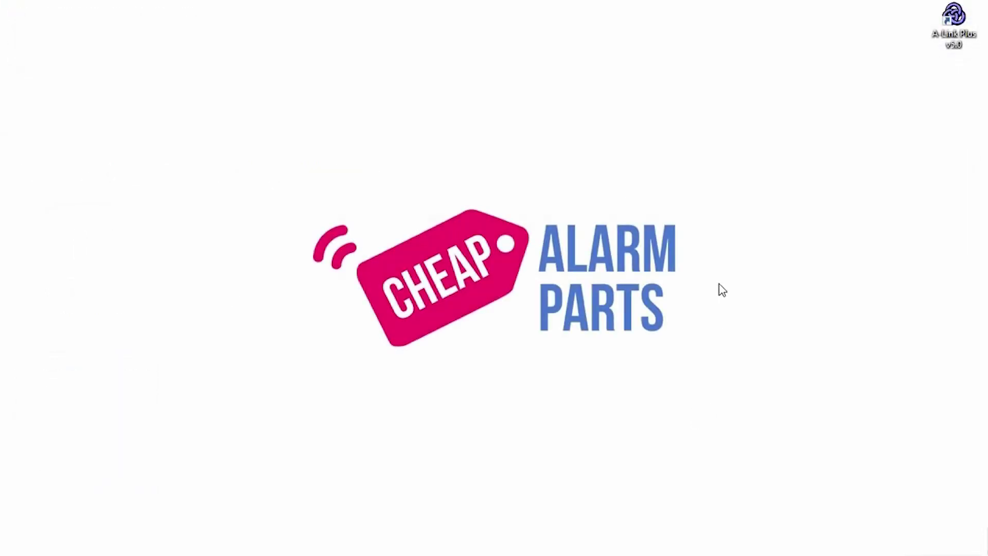
Launch A-Link Plus and log in as the administrator operator with its password
click(958, 42)
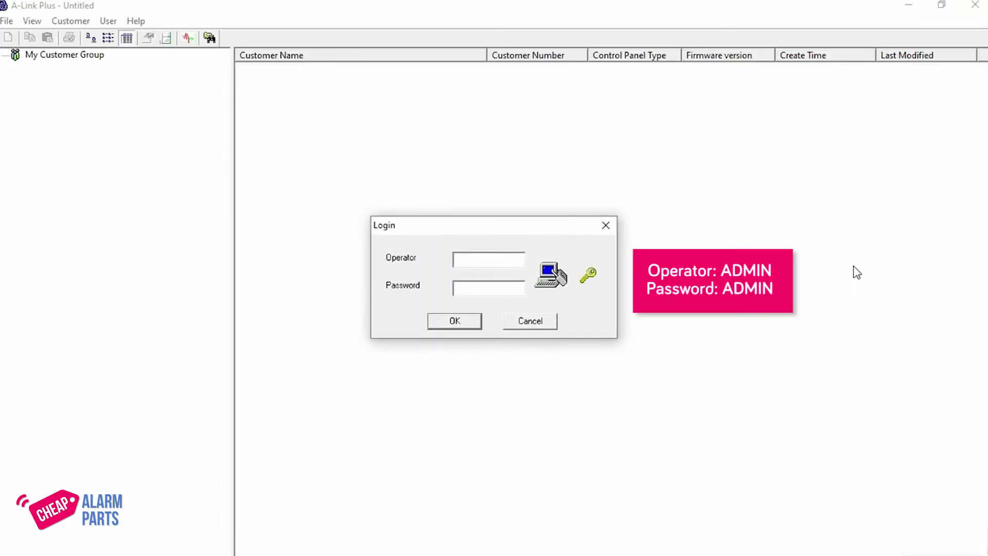
key(Caps_Lock)
key(Tab)
click(440, 324)
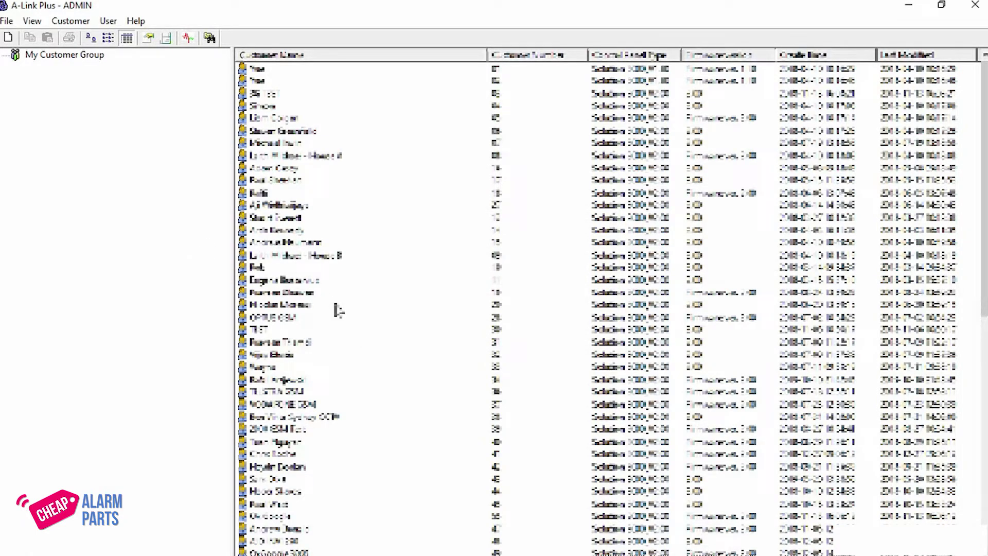
Create a customer record with its customer number and name 'Demo Video', and show its panel configuration
click(9, 39)
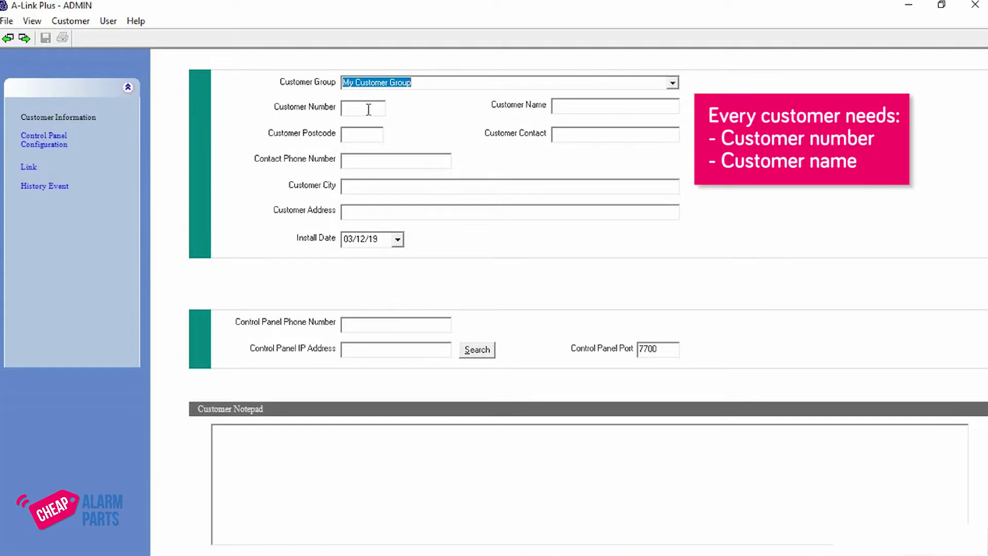
click(368, 110)
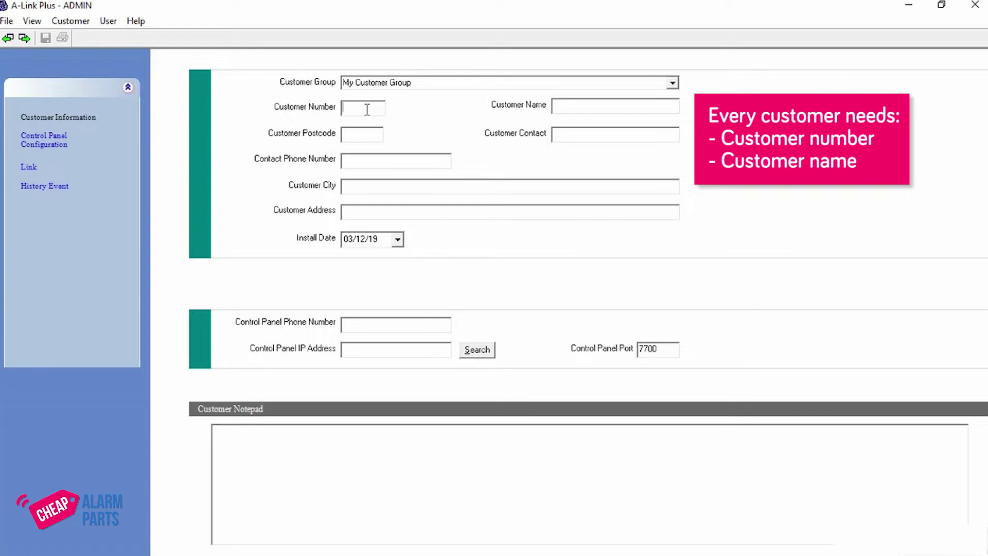
text(562DEM)
key(BackSpace)
key(BackSpace)
key(Caps_Lock)
text(emo Video)
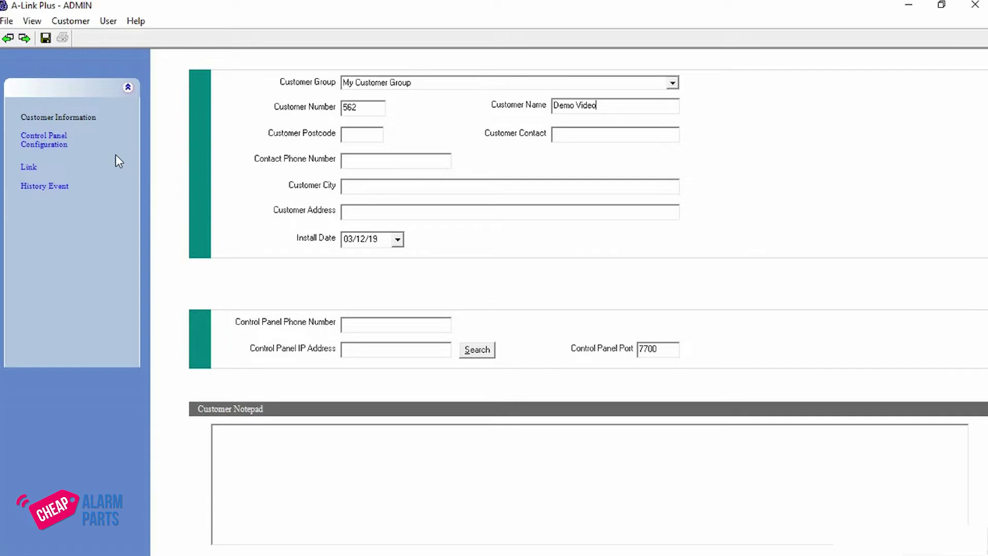
click(57, 148)
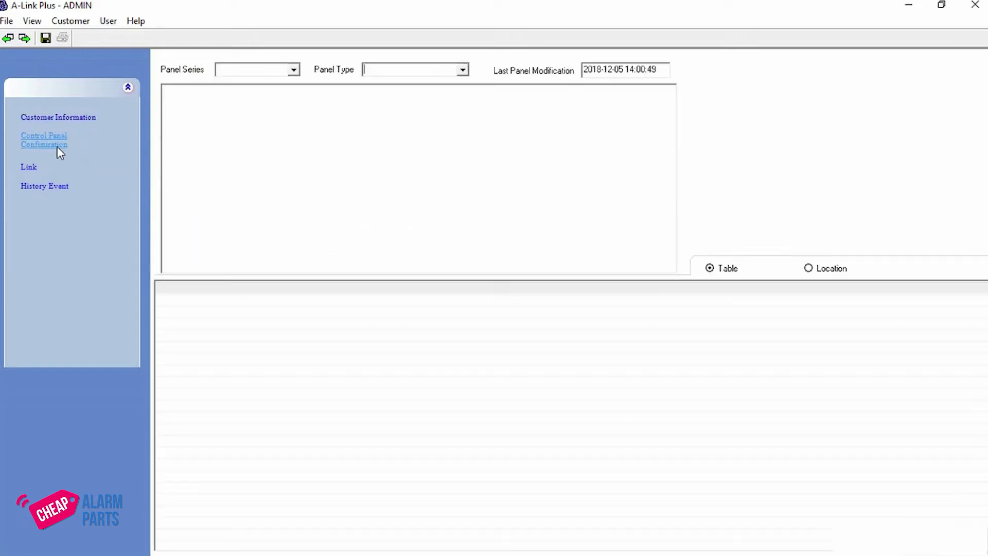
Choose the One Solution panel series and the Solution 3000_V2.00 panel type
click(294, 71)
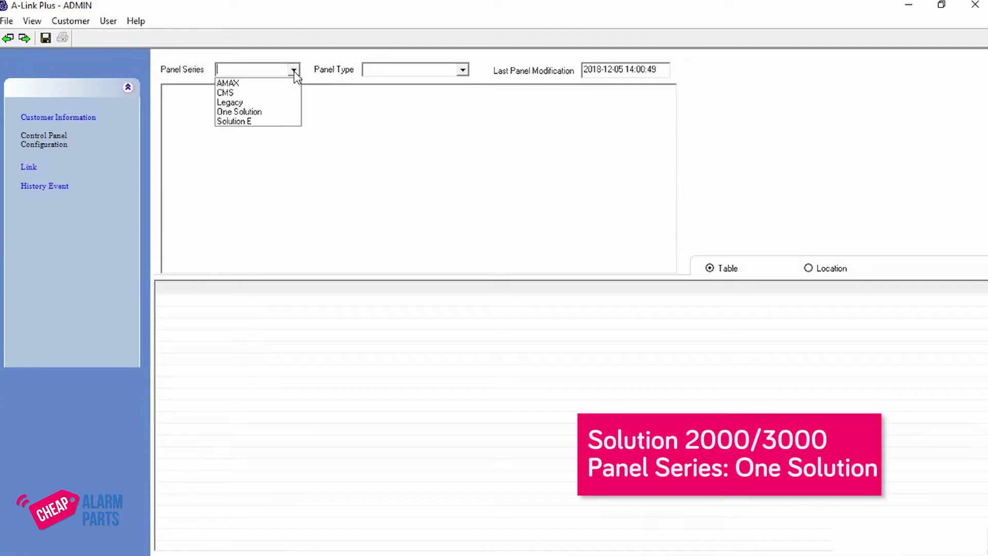
click(287, 112)
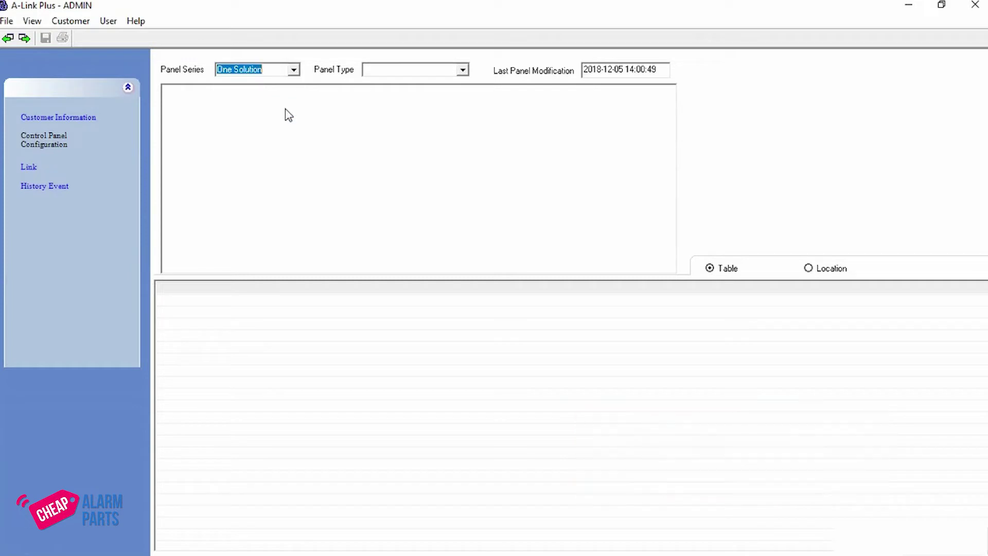
click(464, 71)
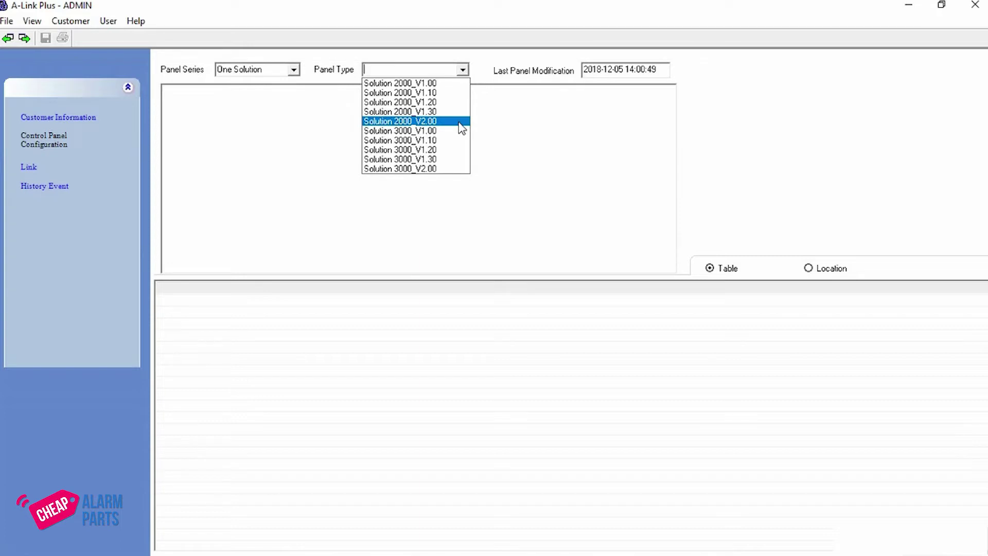
click(443, 169)
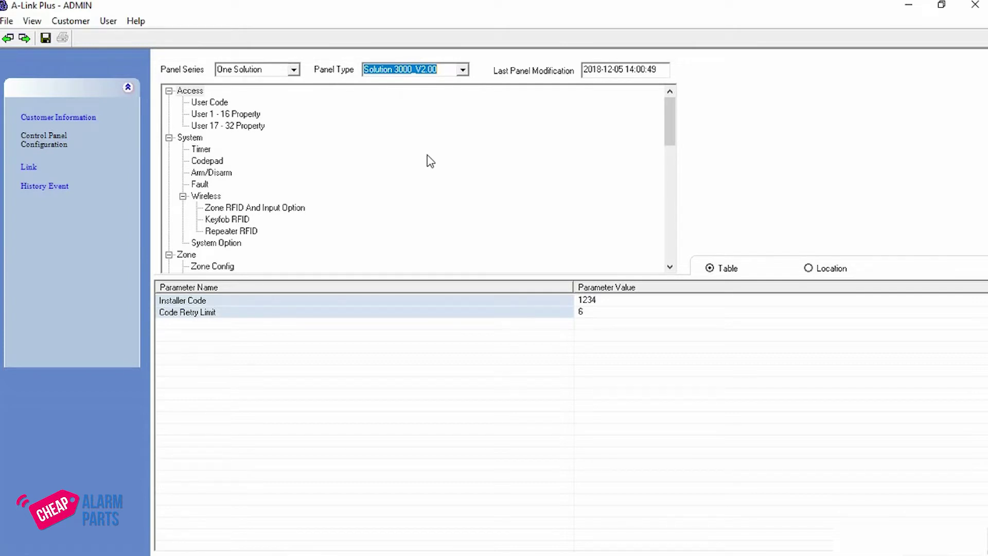
click(190, 91)
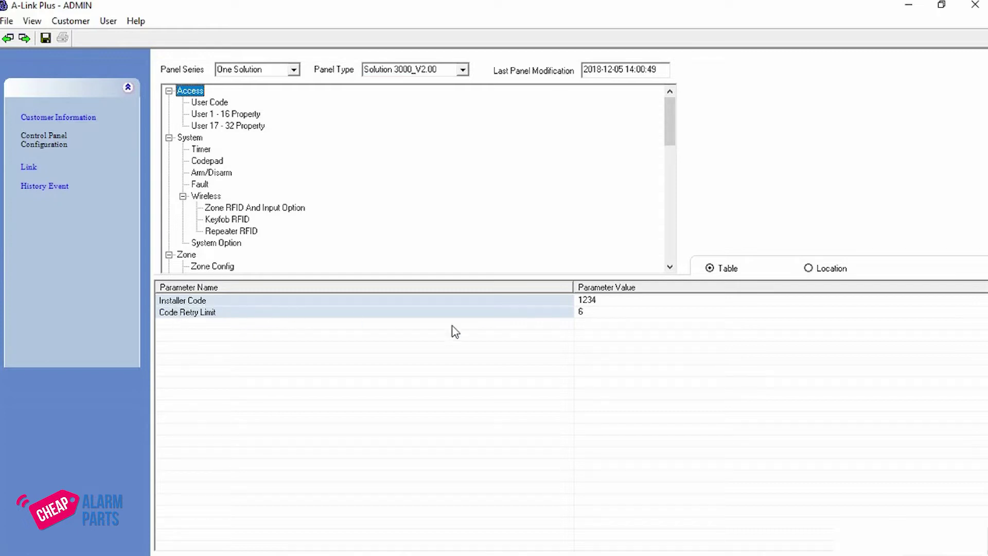
click(607, 302)
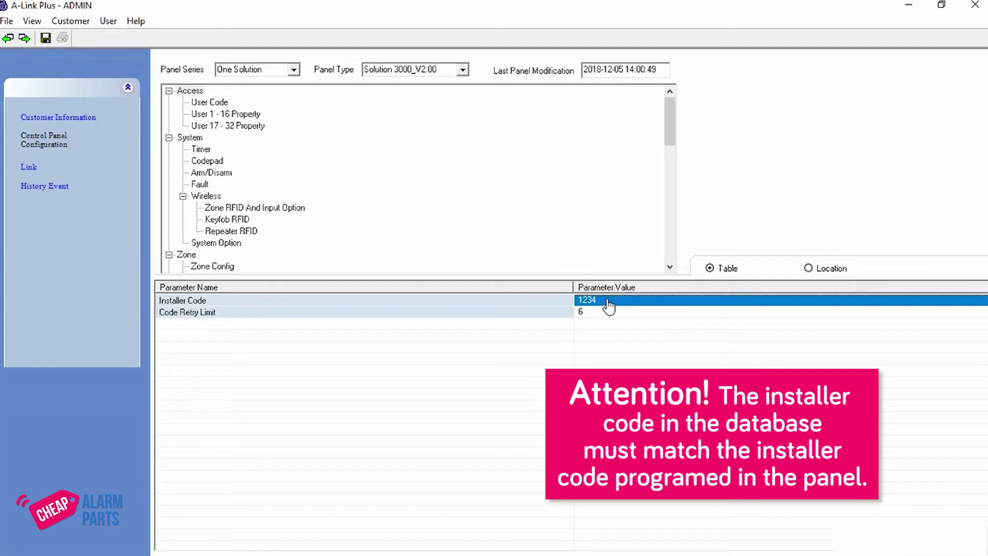
click(609, 306)
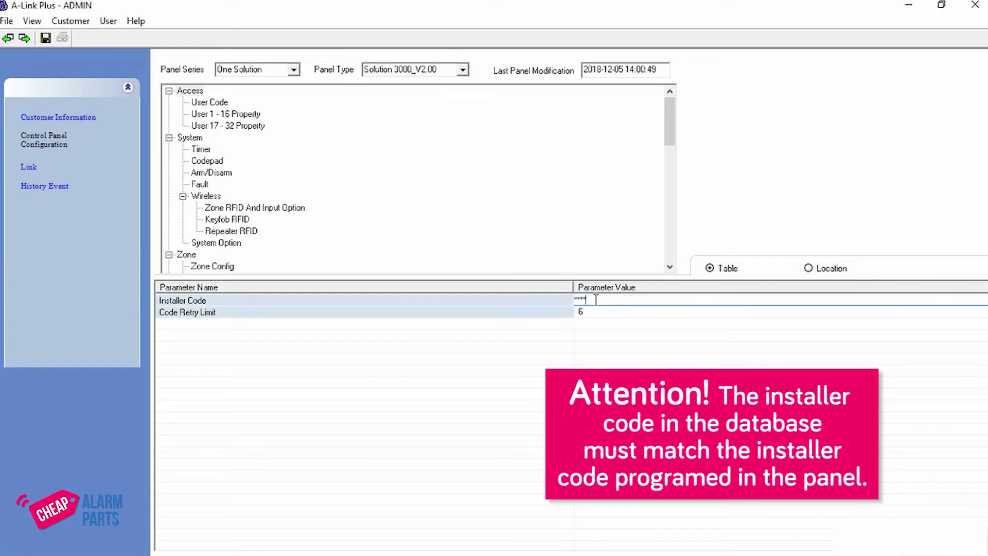
key(BackSpace)
key(Return)
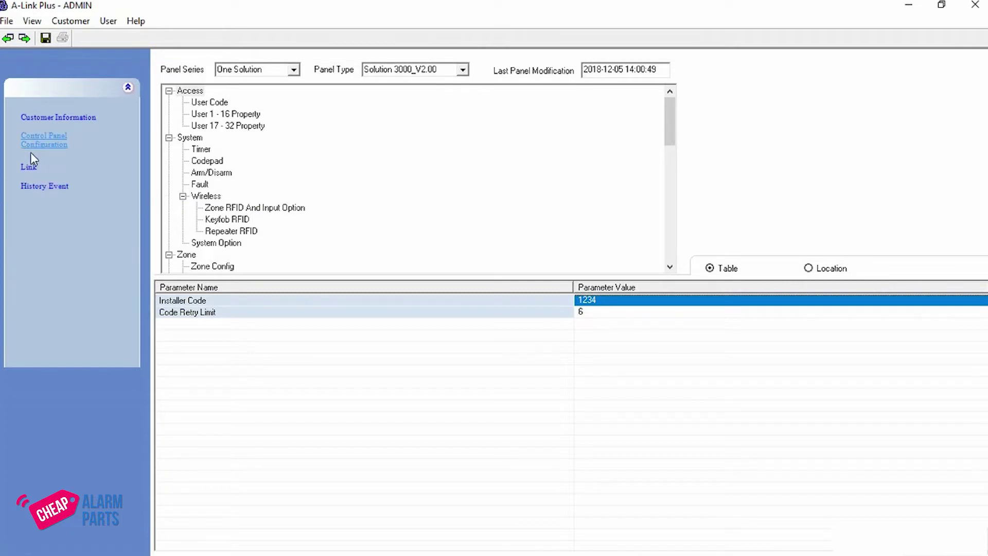
click(31, 167)
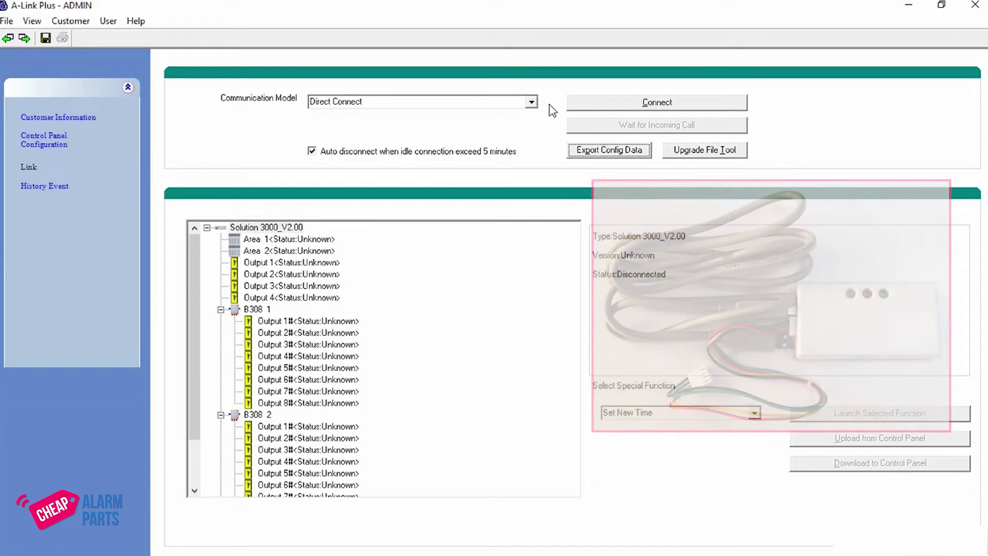
Set the communication model to Network Connect (TCP/IP SSL) and return to Customer Information
click(532, 102)
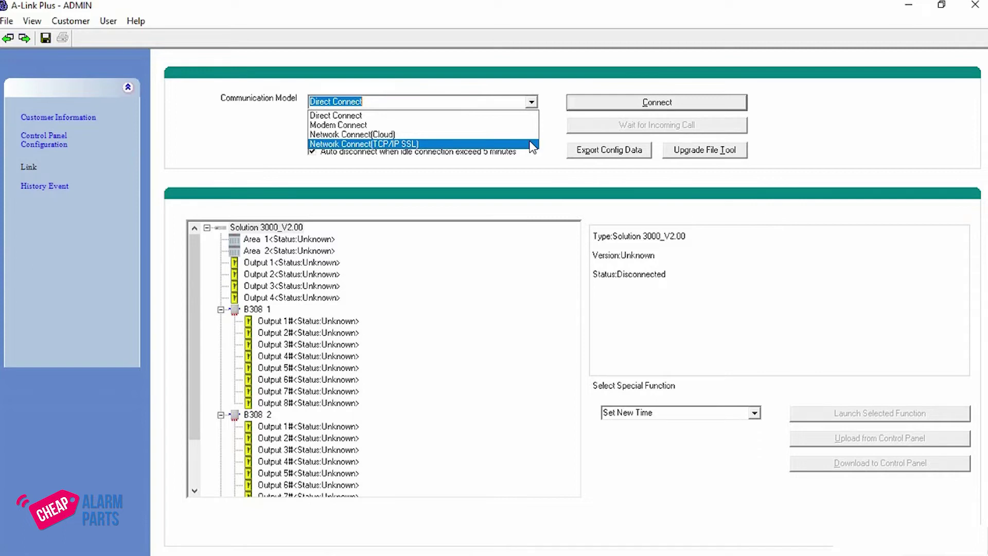
click(531, 144)
click(73, 116)
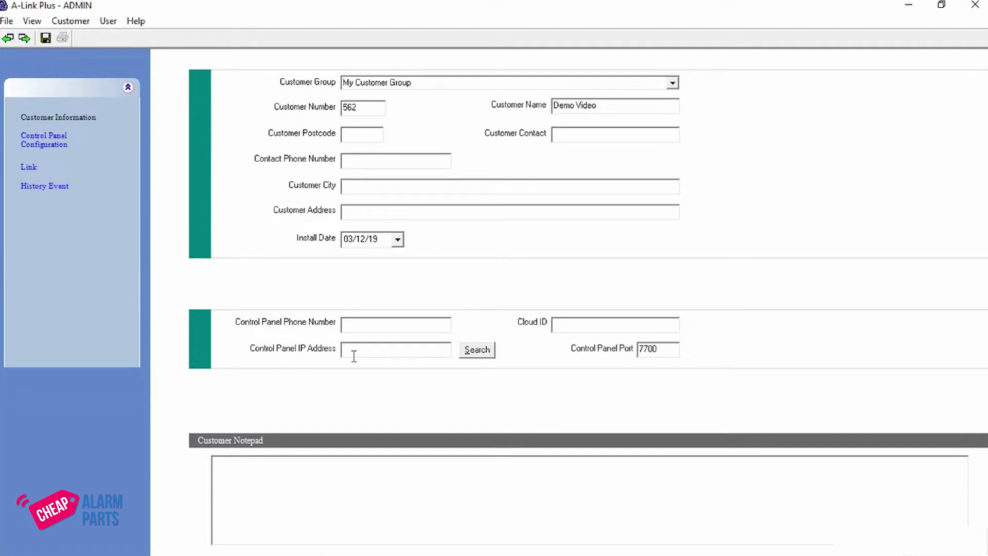
Search the network for the B420 module and save control panel IP 192.168.1.203
click(480, 355)
click(405, 397)
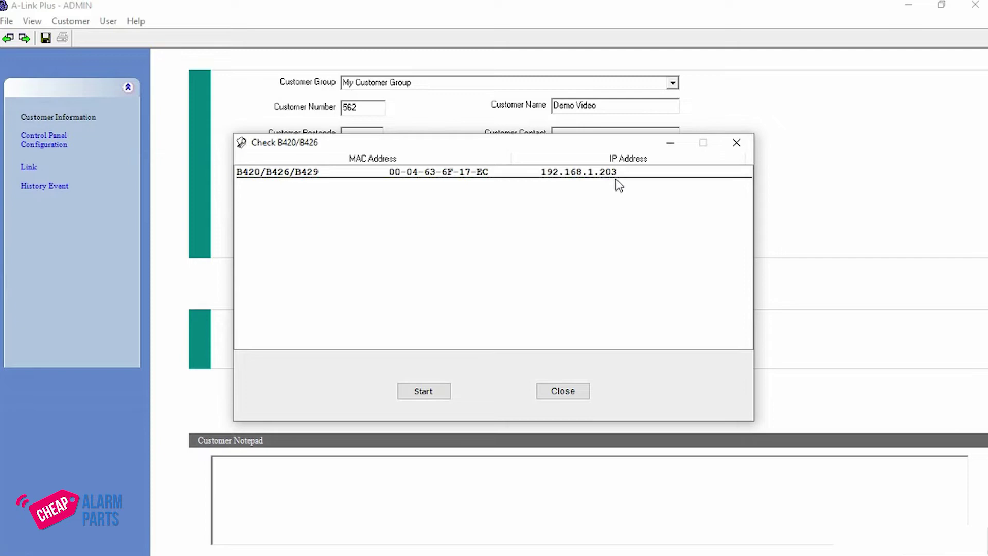
click(563, 392)
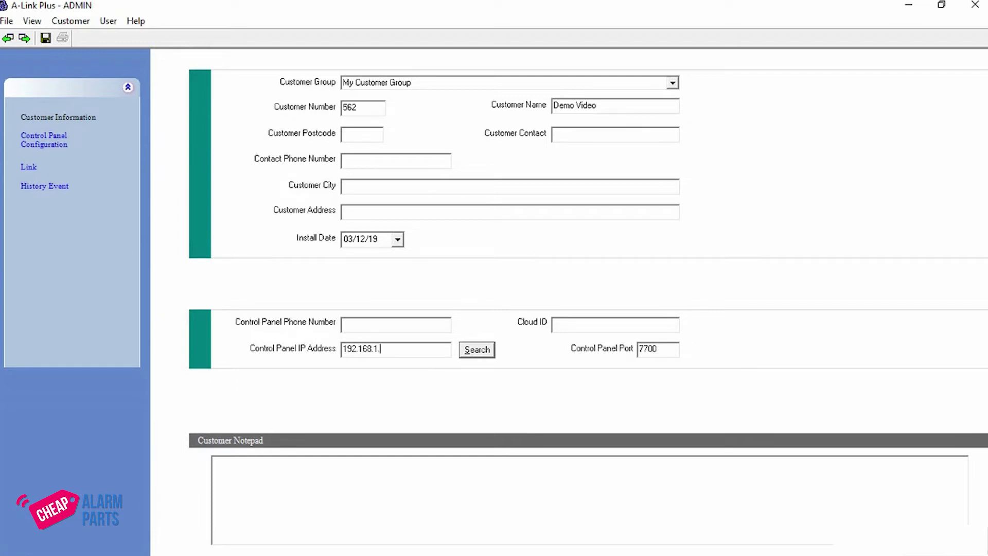
click(44, 39)
Turn off Auto disconnect when idle and connect to the panel over TCP/IP
text(3)
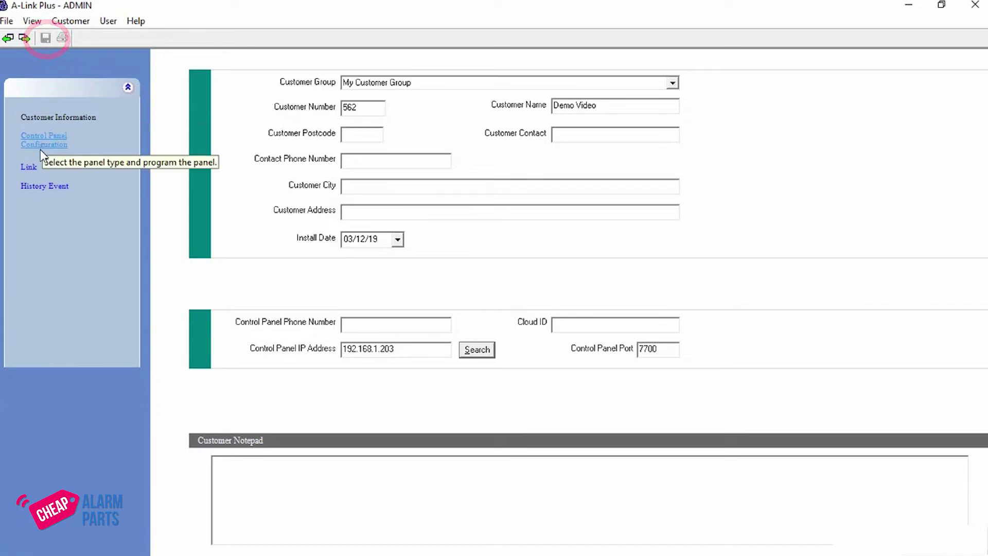
click(31, 168)
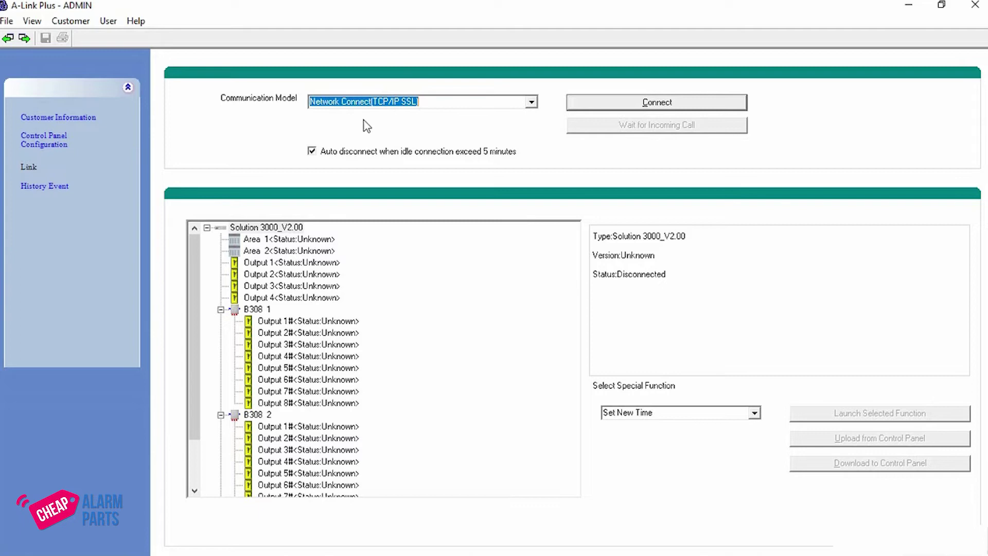
click(312, 152)
click(312, 152)
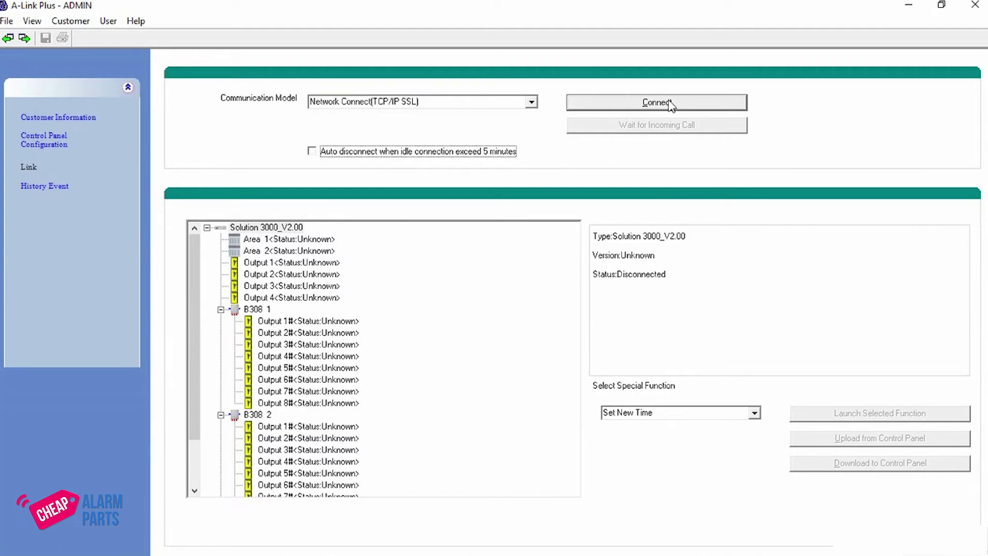
click(714, 105)
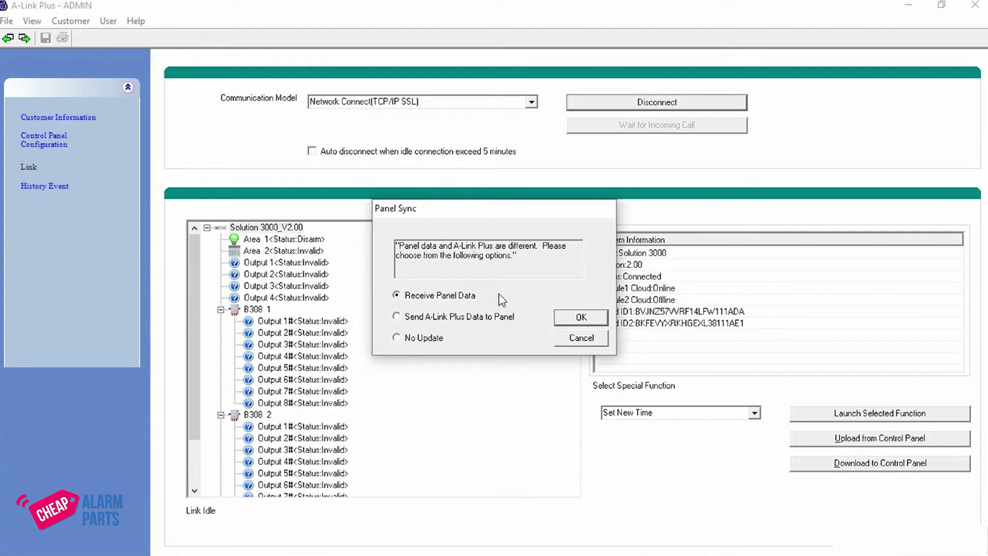
Receive the panel data and replace the database values with the panel's values
click(600, 320)
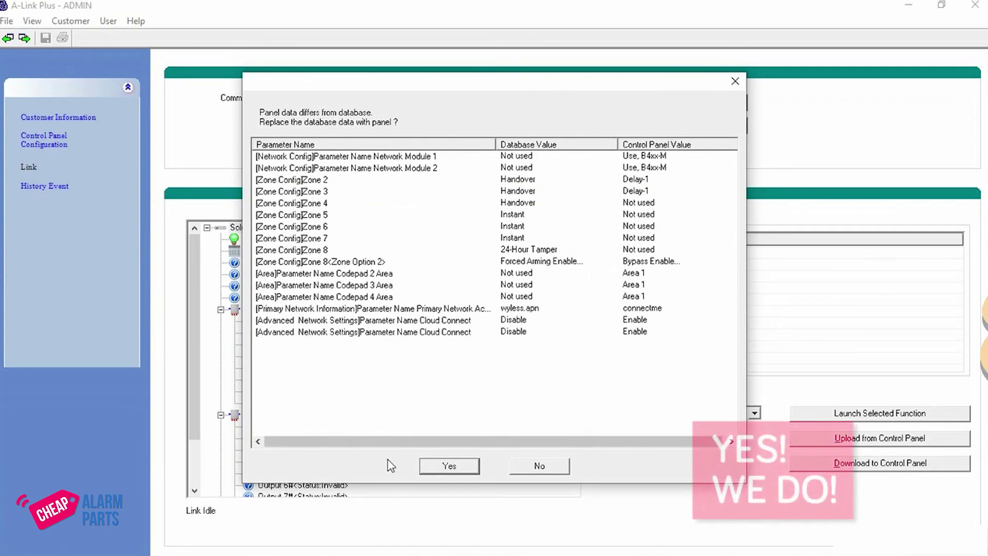
click(447, 466)
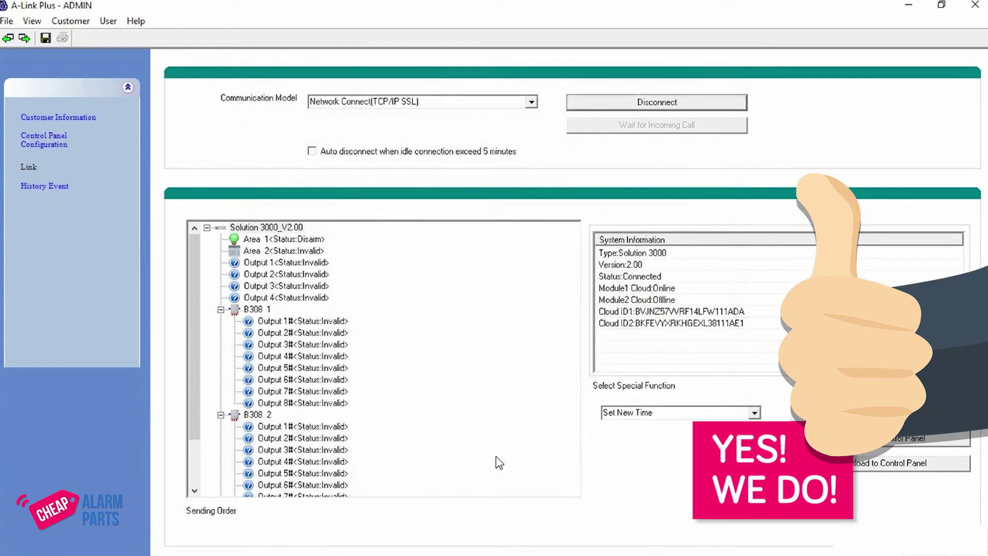
Review the received Zone Name, zone allocation and Zone Config tables in Control Panel Configuration
click(57, 137)
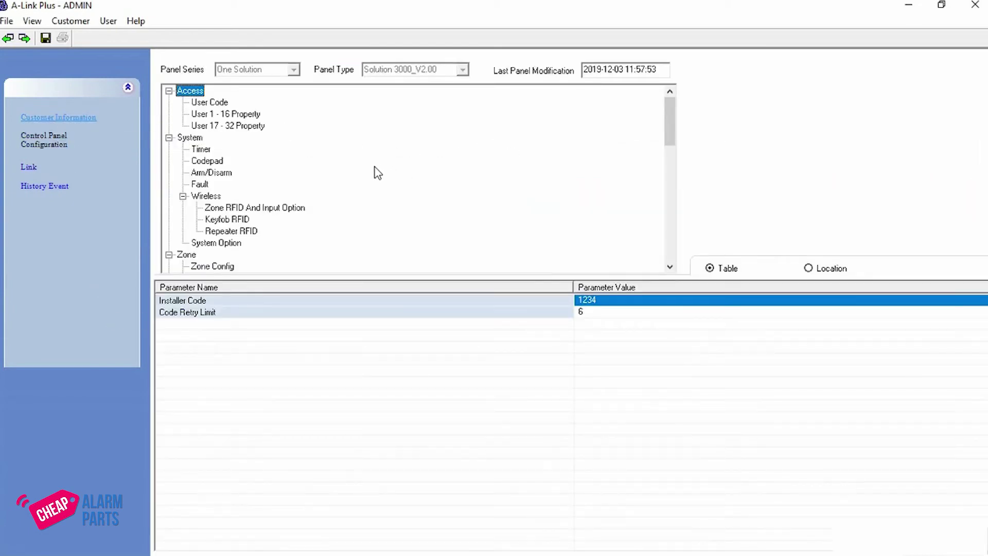
scroll(378, 173, down, 4)
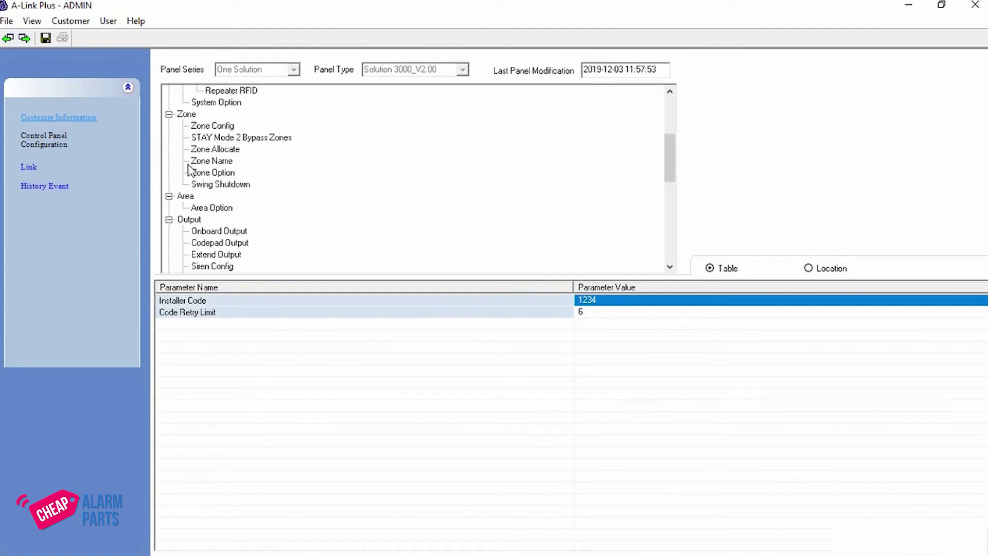
click(206, 161)
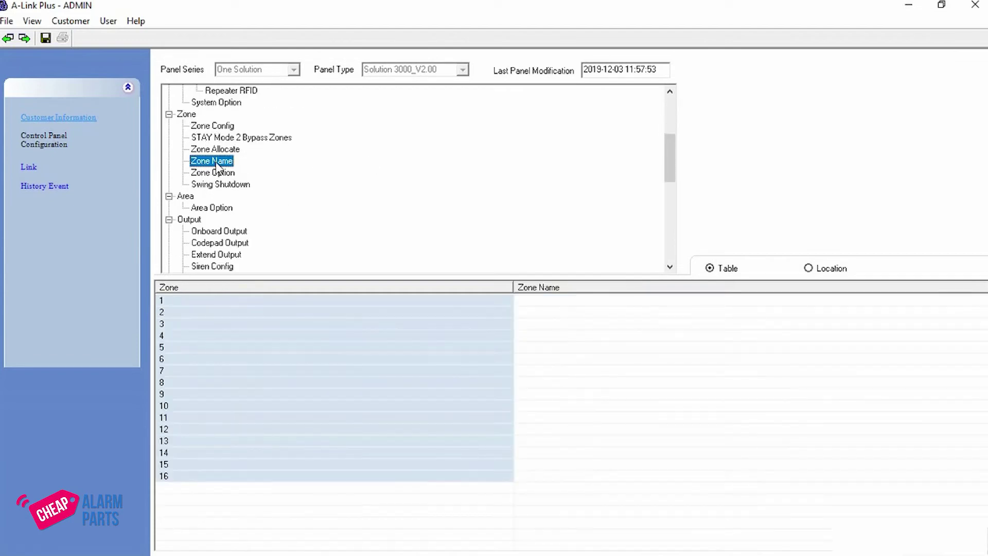
click(219, 149)
click(220, 127)
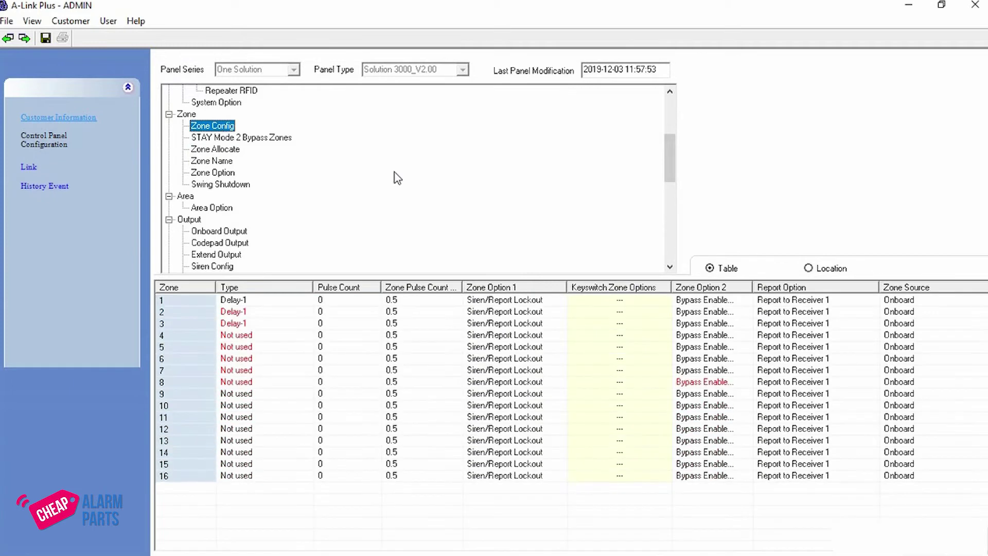
scroll(396, 181, up, 4)
Check the User Code and User 1-16 Property settings, save the configuration, and return to Link
click(215, 103)
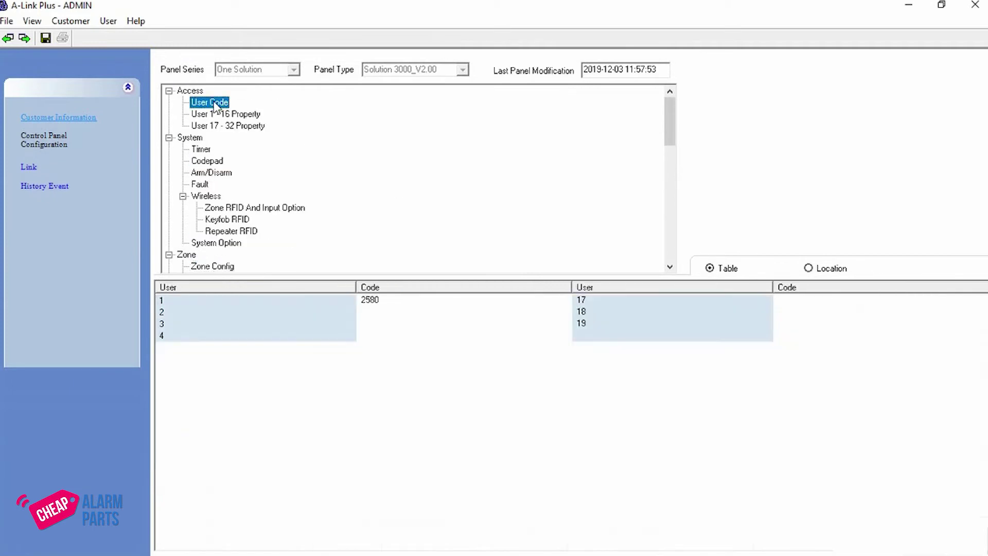
click(221, 114)
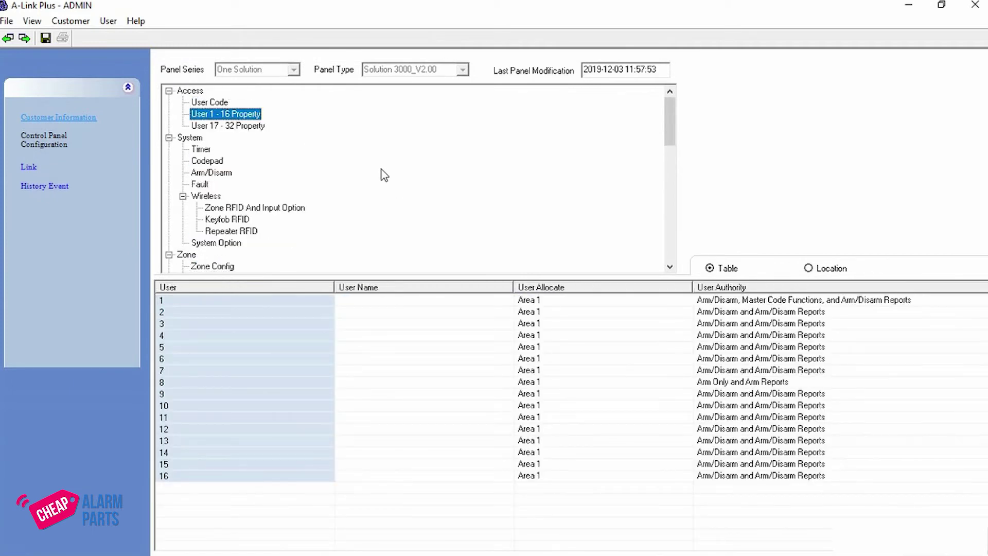
click(45, 38)
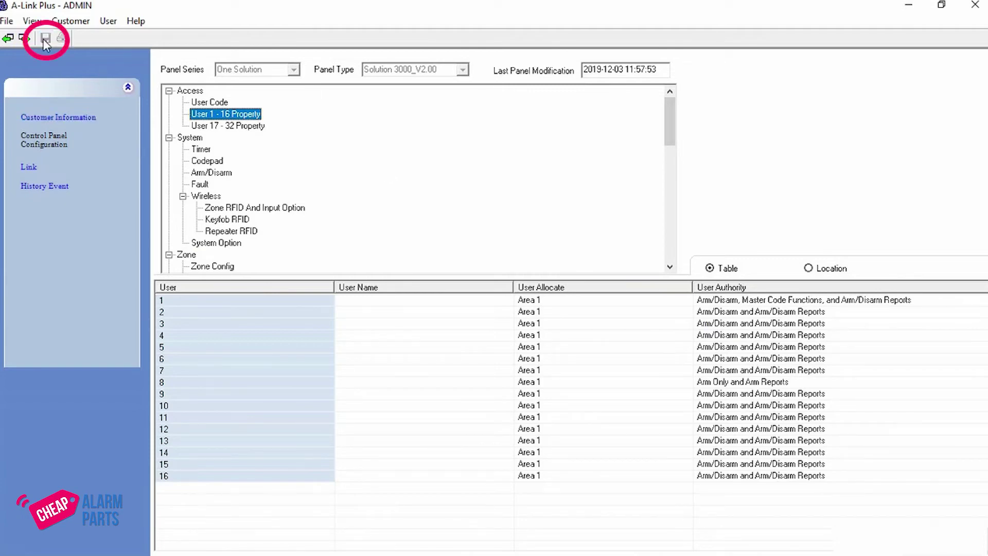
click(29, 168)
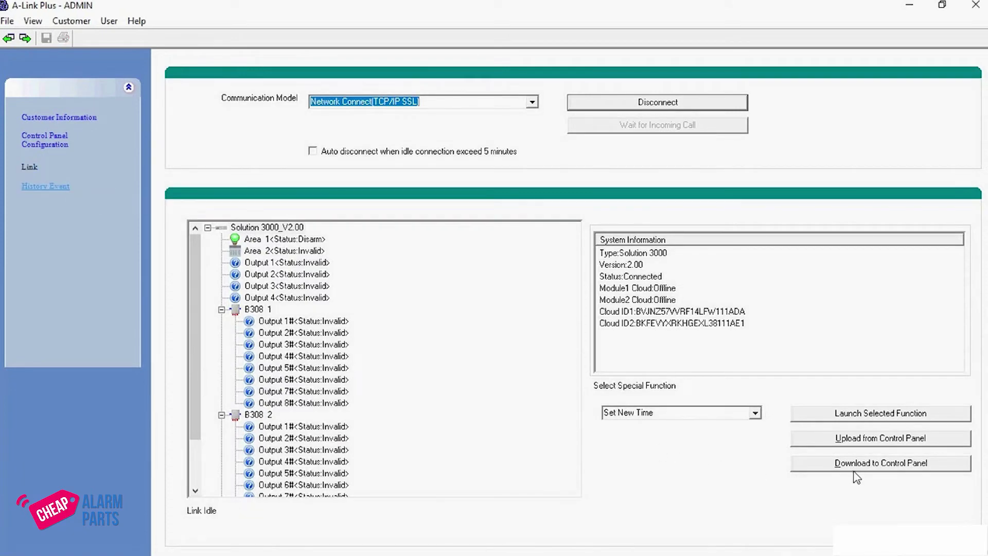
Download the saved configuration to the Solution 3000 panel and wait for the success confirmation
click(935, 467)
click(824, 468)
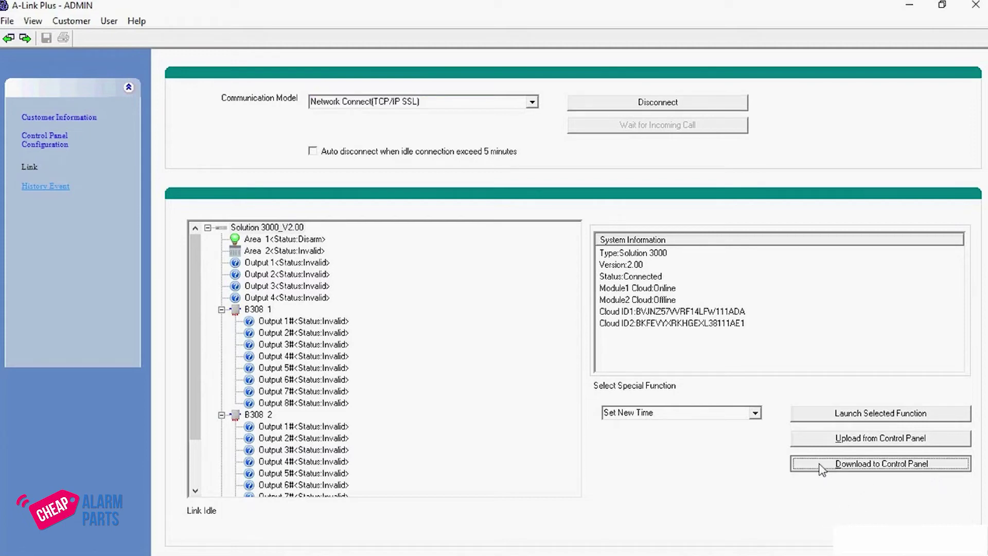
click(822, 469)
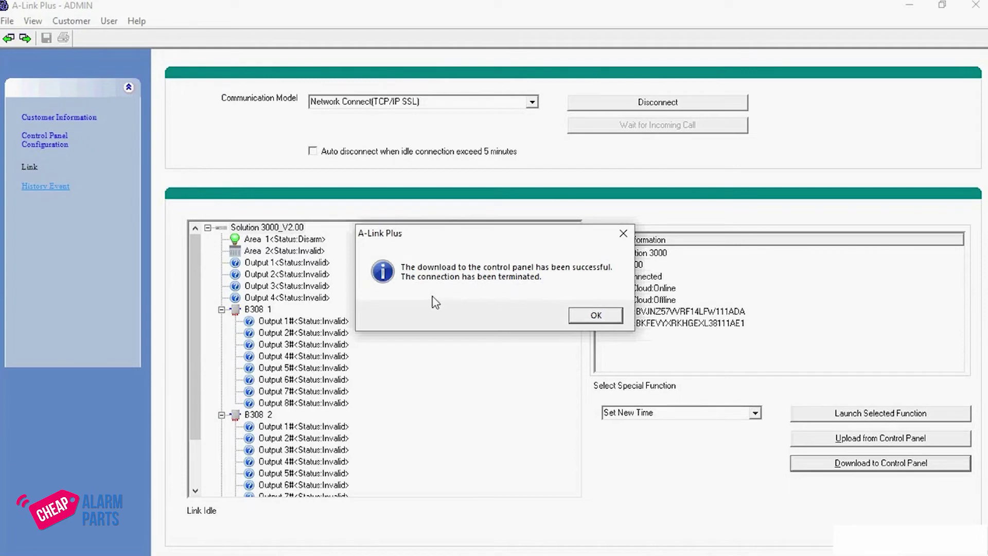
Dismiss the download success message and reconnect to the panel over TCP/IP SSL
click(612, 317)
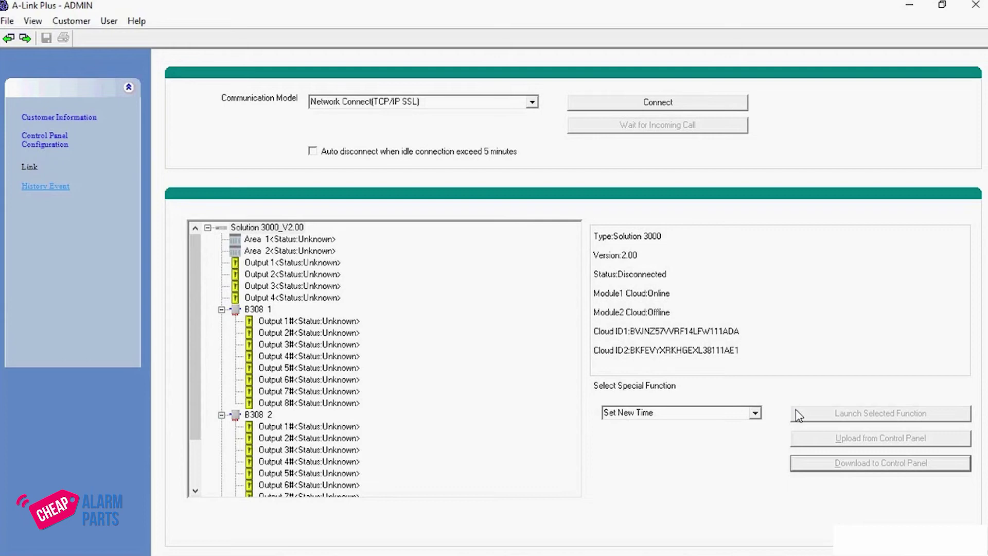
click(656, 106)
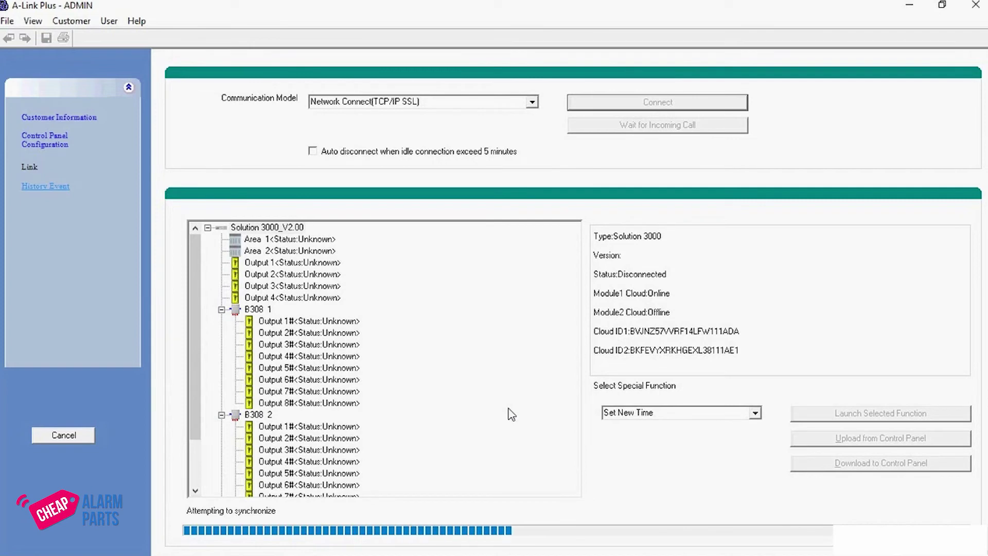
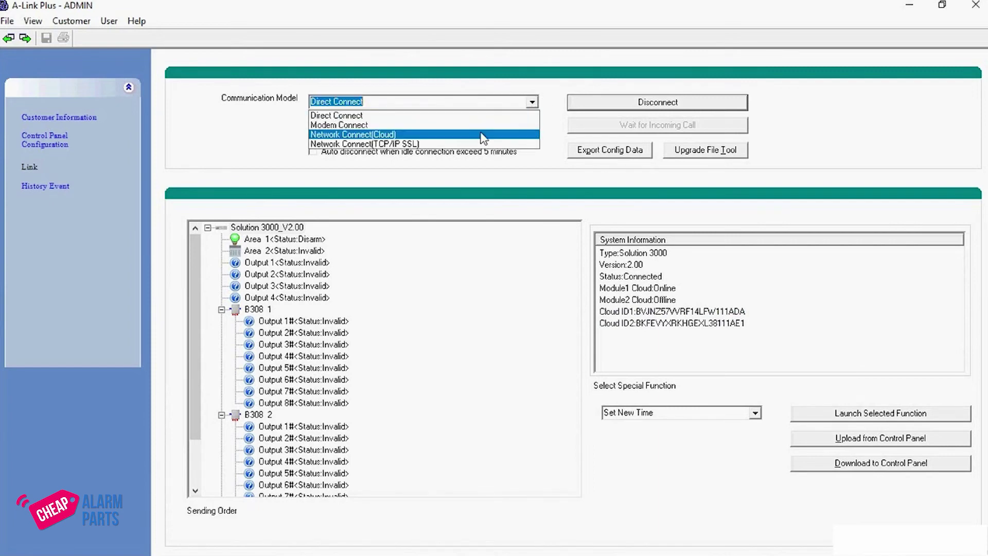
Choose Network Connect(Cloud) as the communication model on the Link page
click(483, 135)
Look over the Control Panel Configuration and Customer Information pages, then return to Link
click(44, 144)
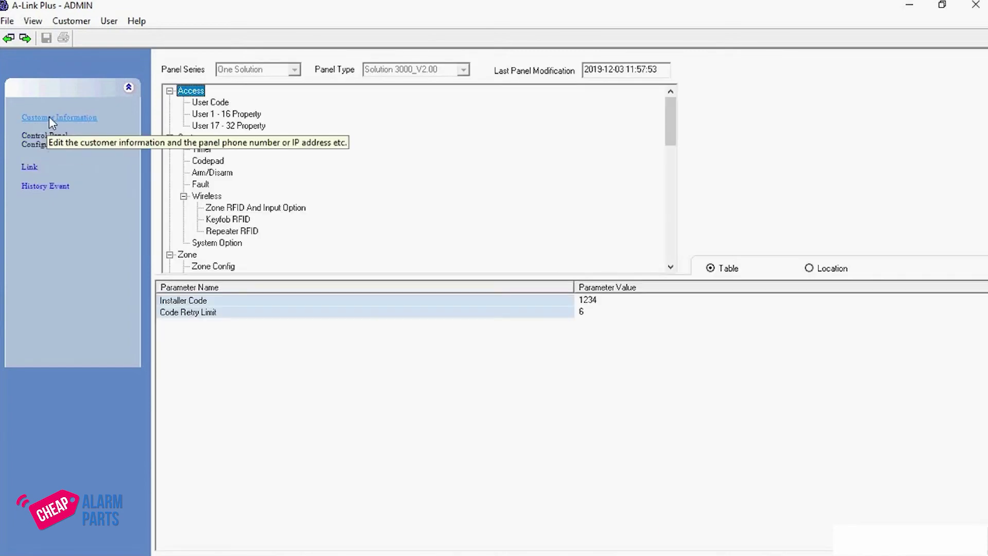
click(49, 117)
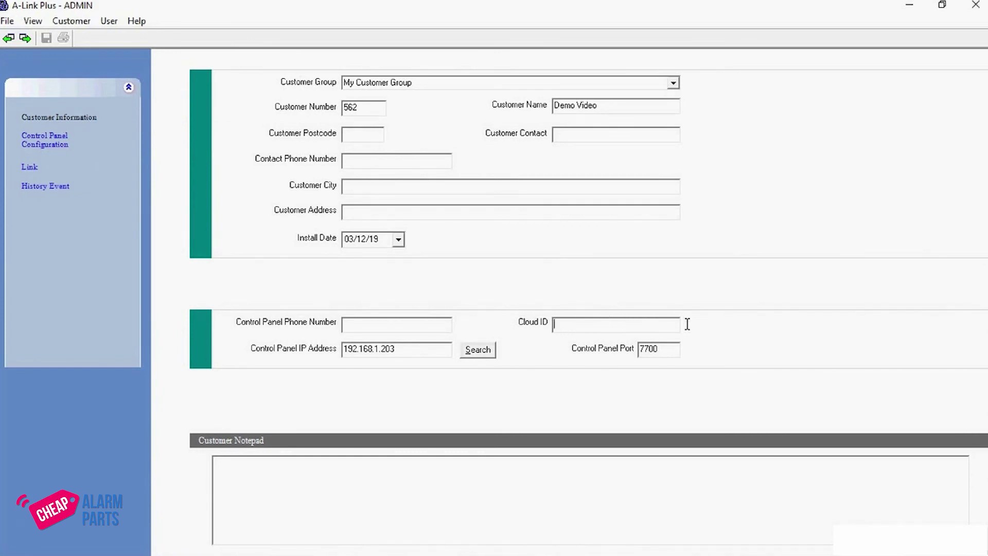
click(30, 166)
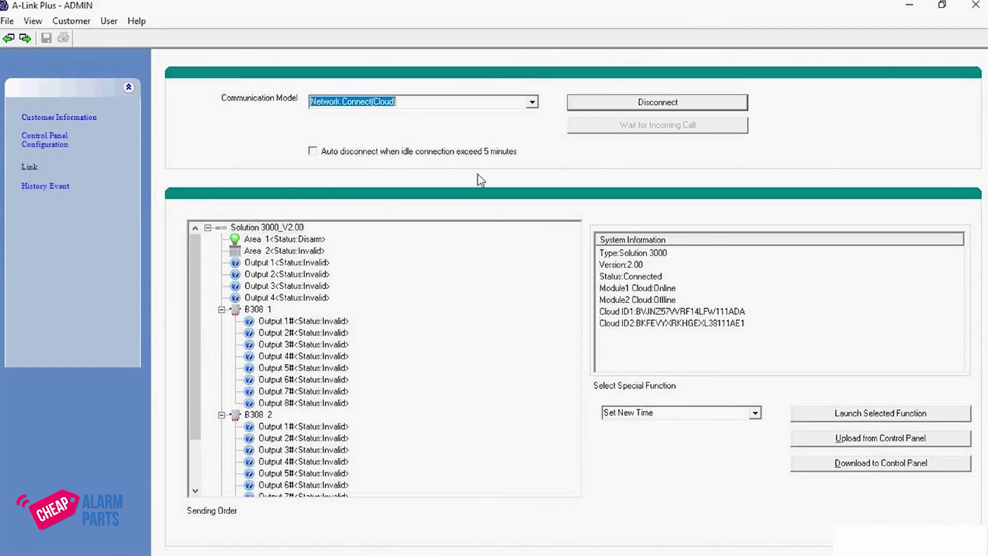
Disconnect from the panel with Network Connect(Cloud) kept as the communication model
click(685, 103)
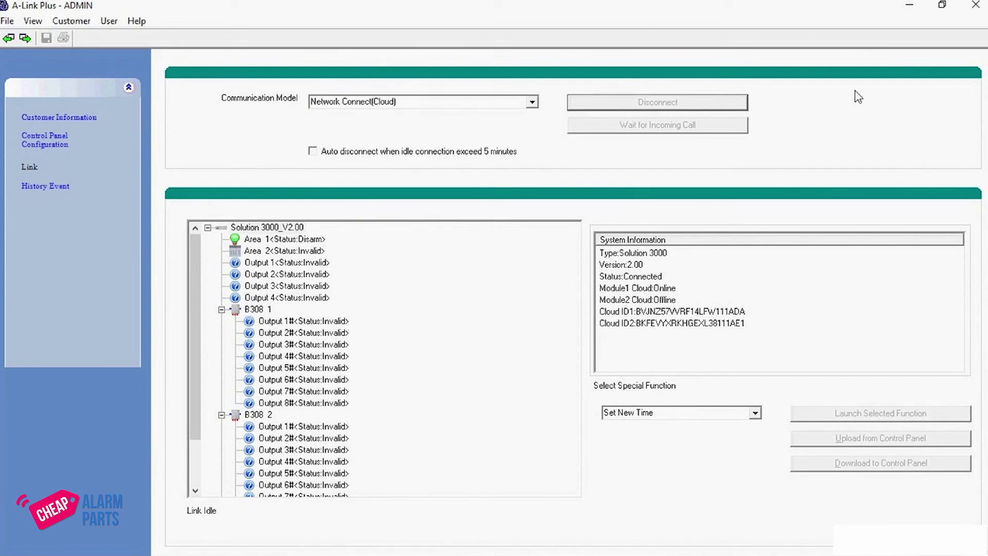
click(532, 102)
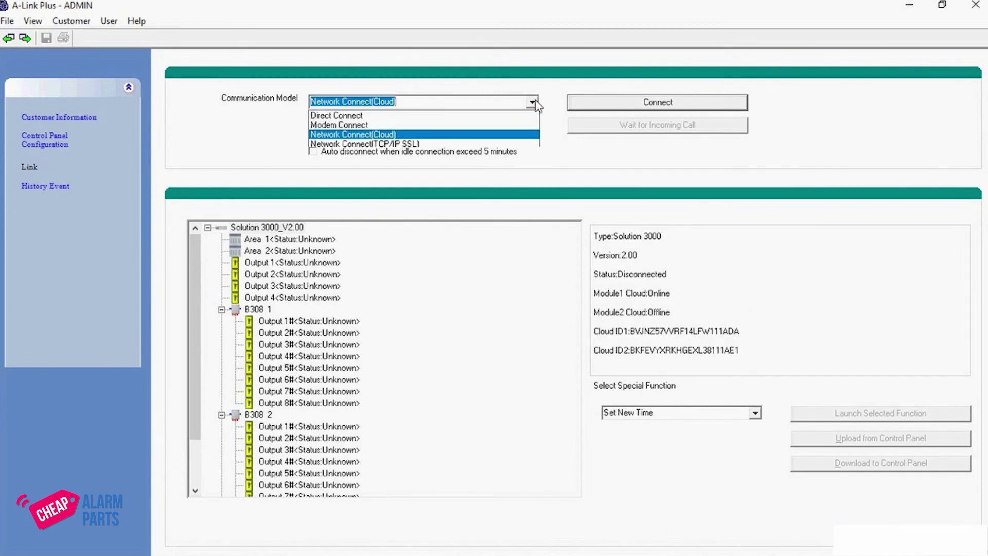
click(442, 134)
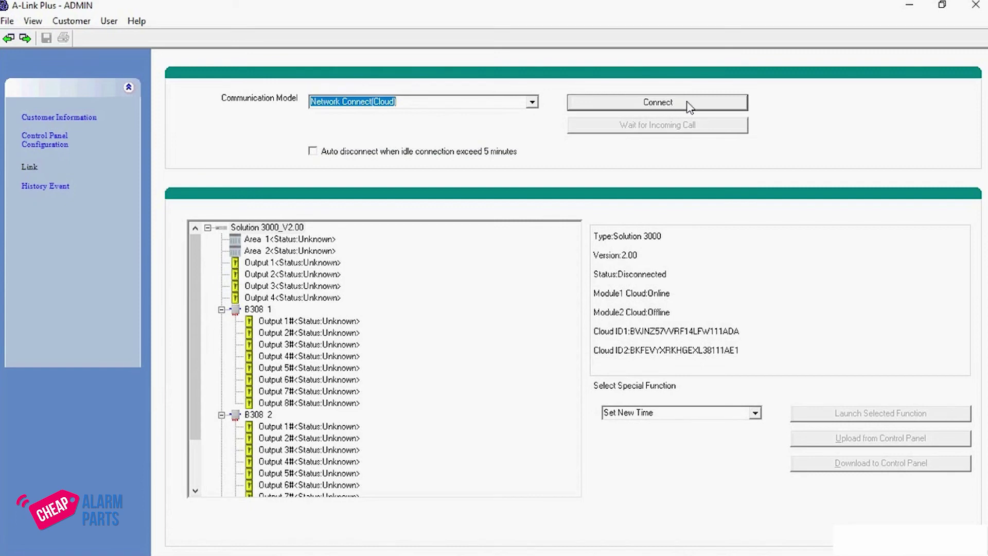
click(51, 119)
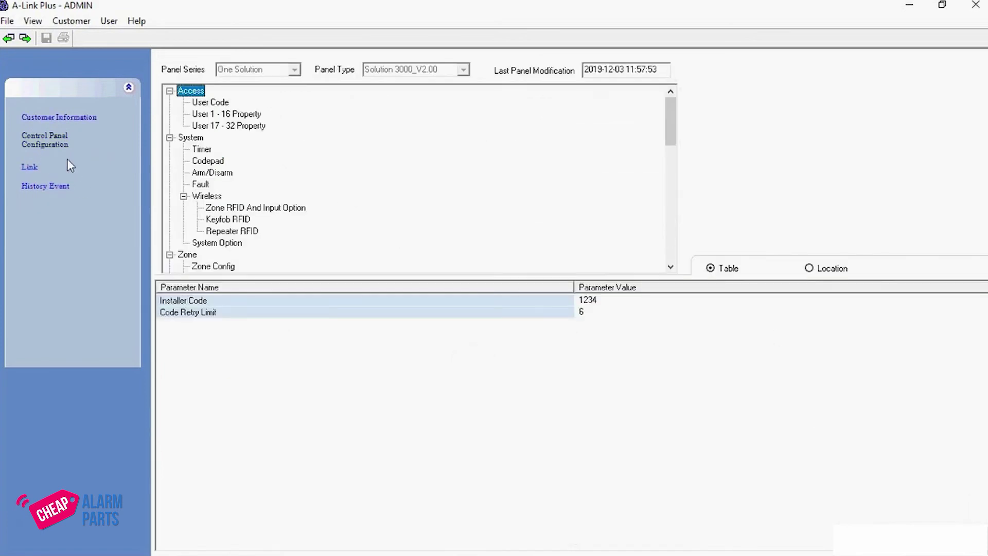
click(66, 163)
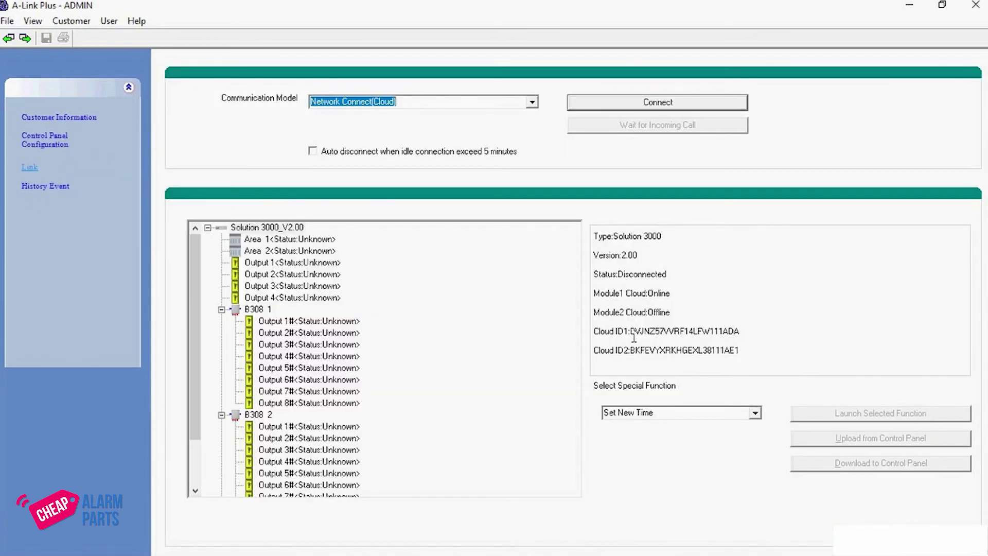
Paste the panel's Cloud ID 1 into the customer's Cloud ID field and save the record
drag(741, 332, 631, 334)
key(ctrl+c)
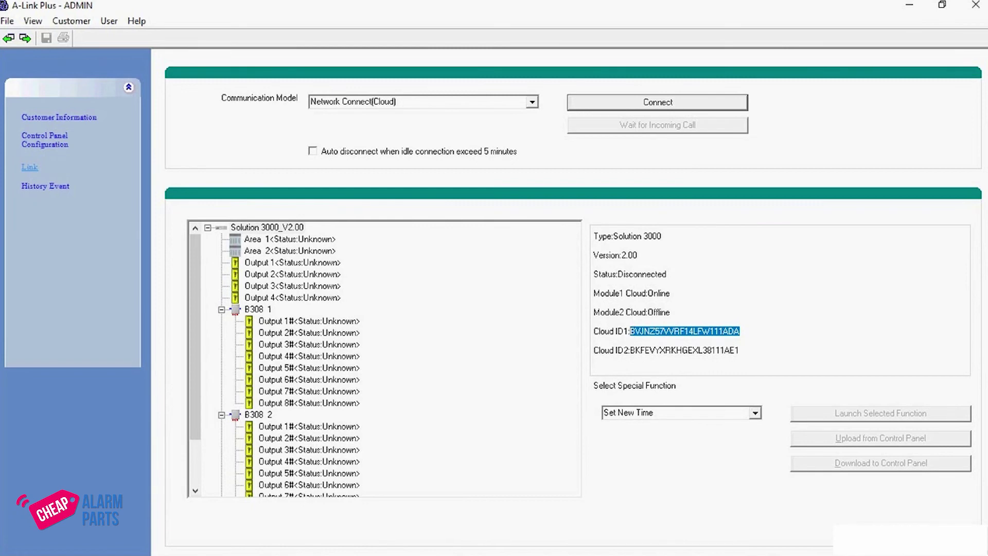
click(48, 137)
click(23, 117)
click(611, 330)
key(ctrl+v)
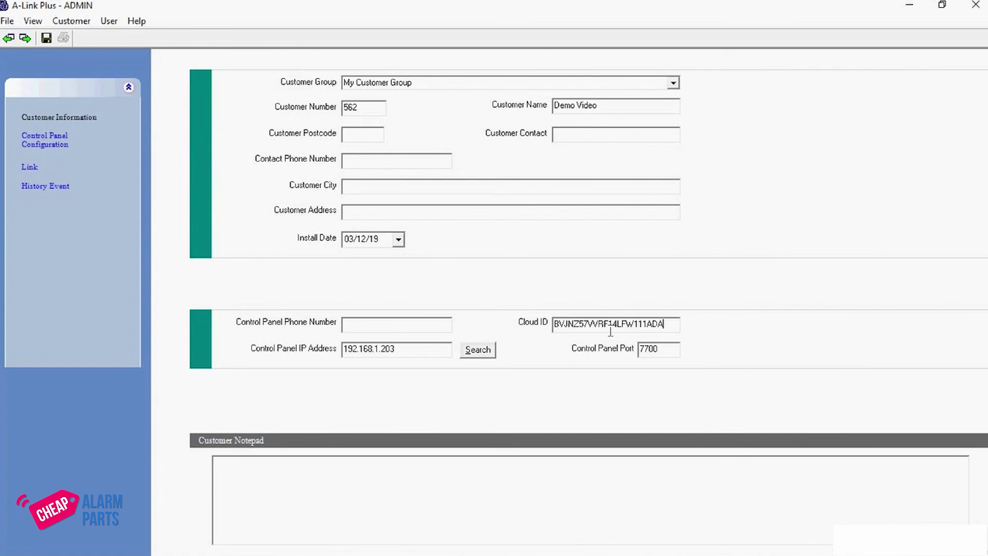
click(46, 37)
click(30, 167)
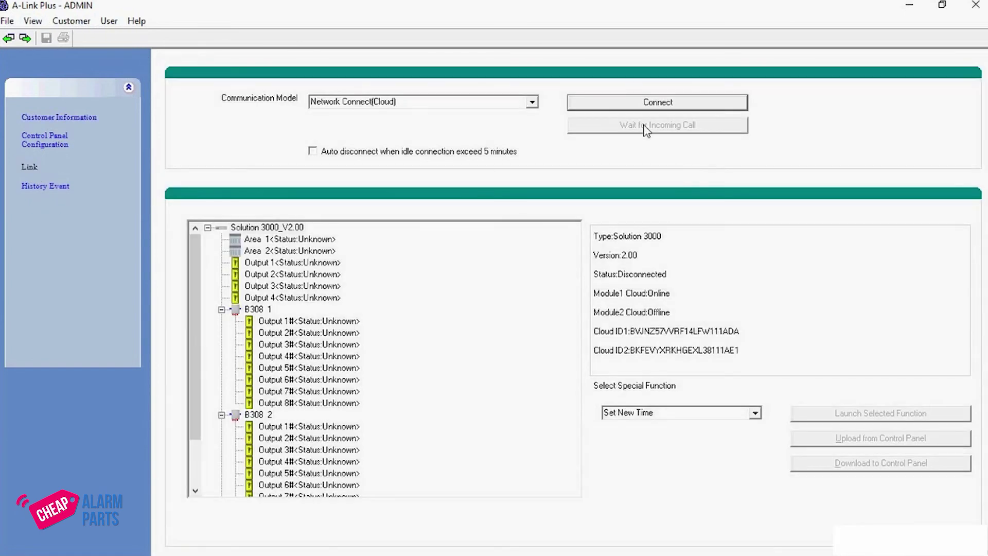
Connect to the Solution 3000 panel over the cloud until status shows Connected
click(663, 109)
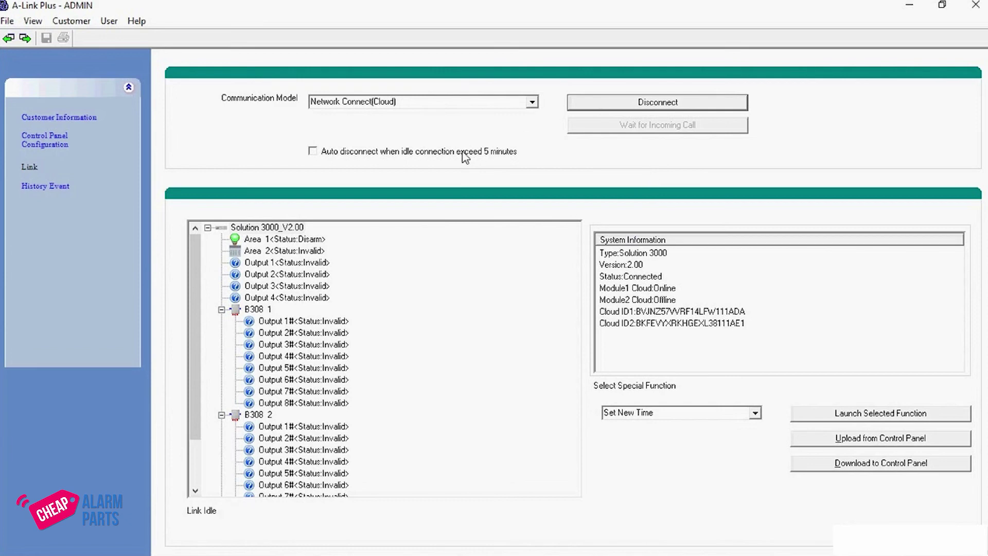
Select Area 1 in the device tree and pick Stay 1 Arm as its special function
click(277, 242)
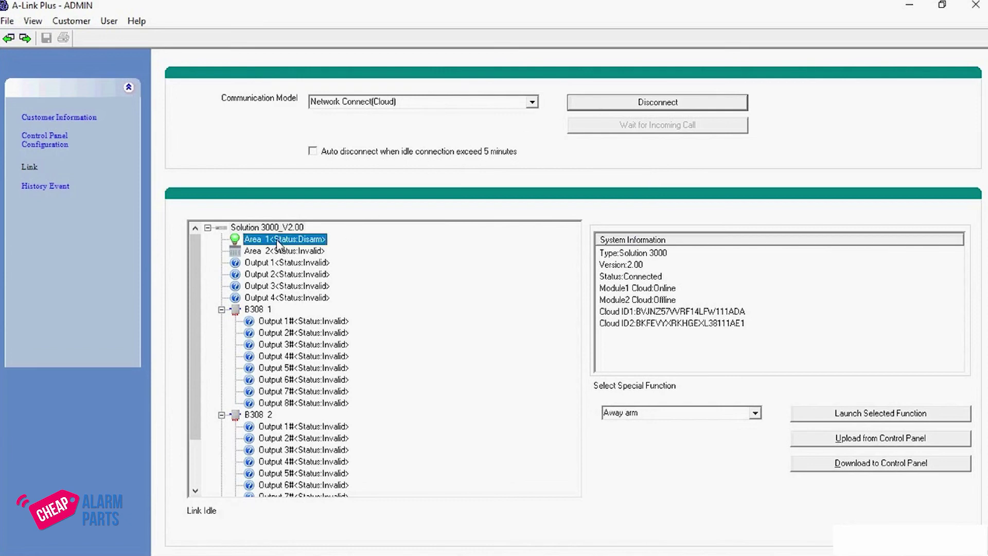
click(755, 413)
click(636, 438)
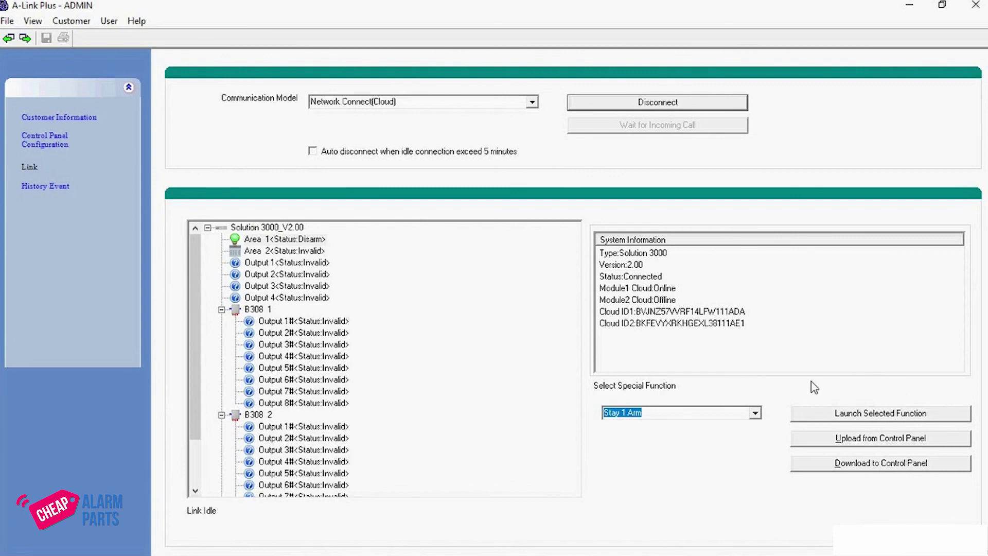
Select the Solution 3000_V2.00 panel, choose Review Journal, and launch it
click(265, 227)
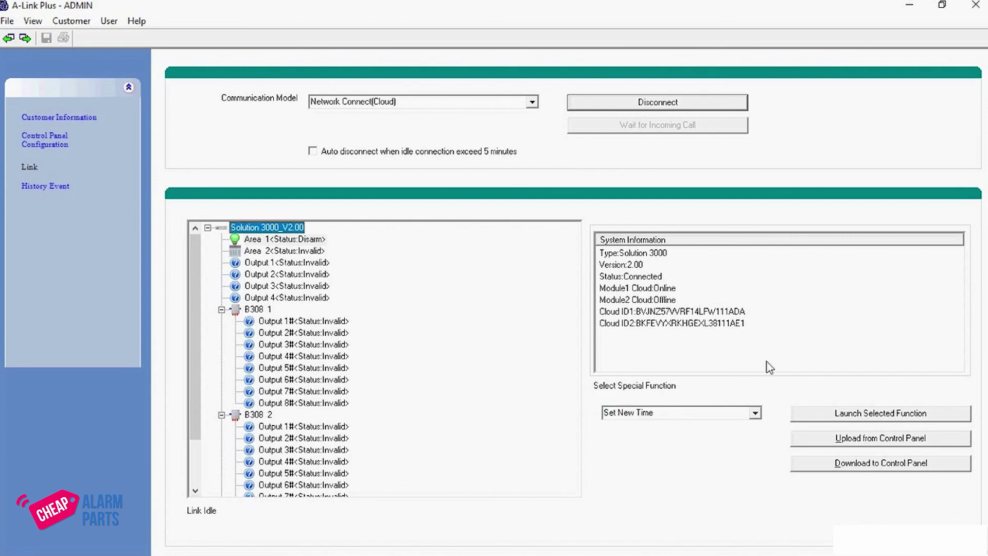
click(755, 412)
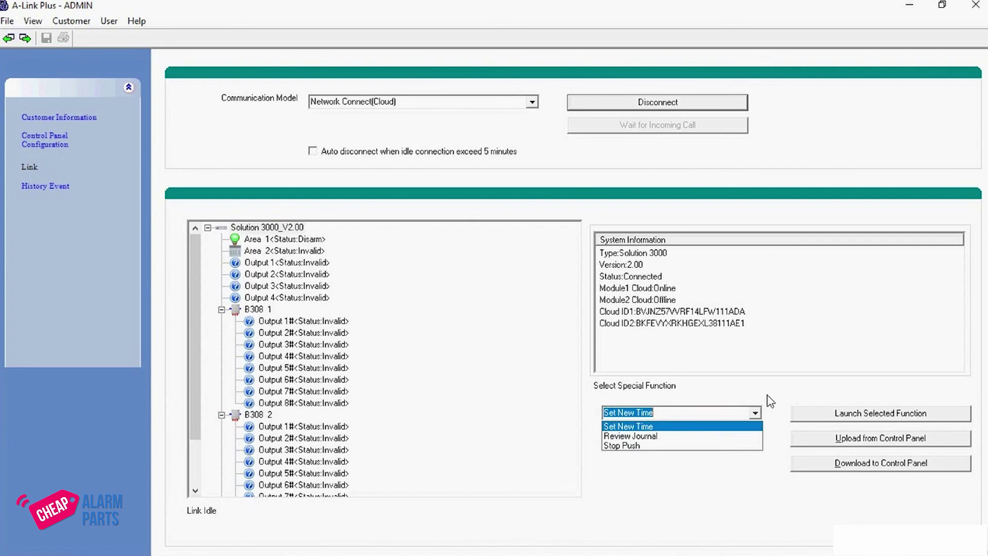
click(681, 437)
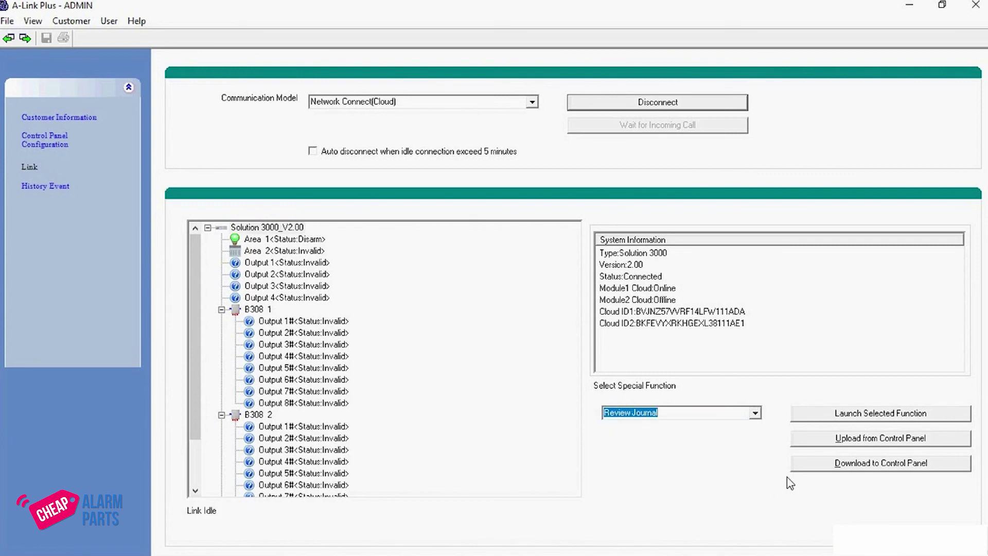
click(871, 418)
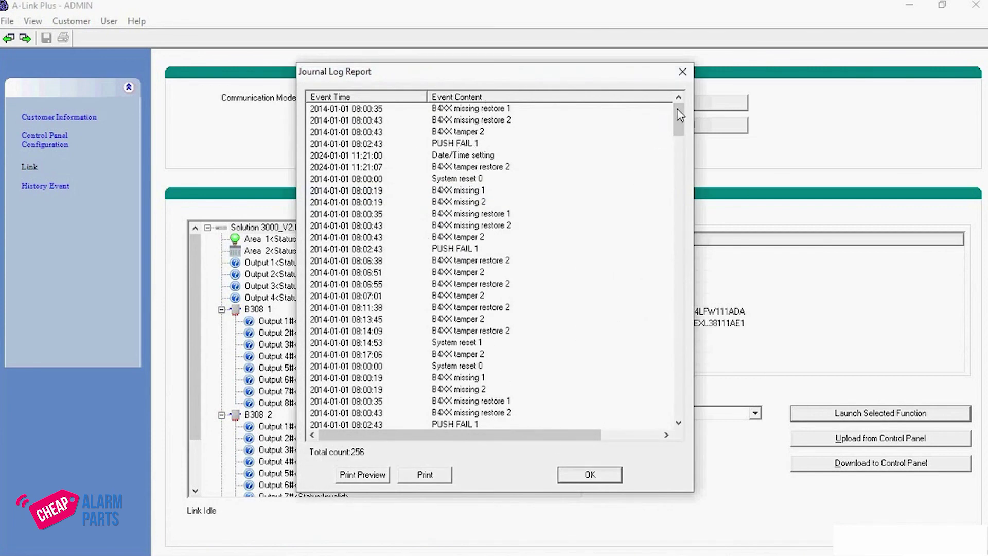
Scroll the 256-event journal, close it without saving to the database, and disconnect
drag(680, 119, 684, 154)
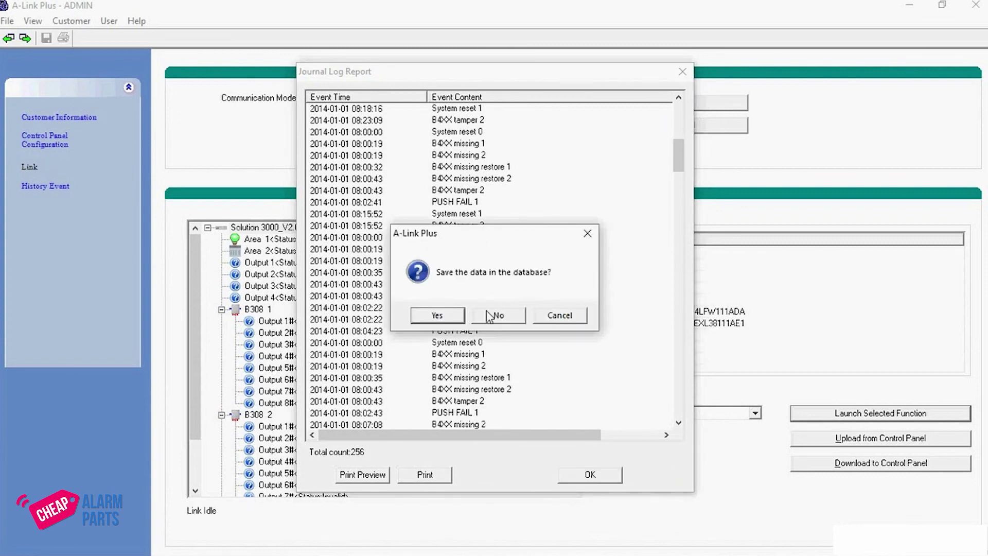
click(500, 315)
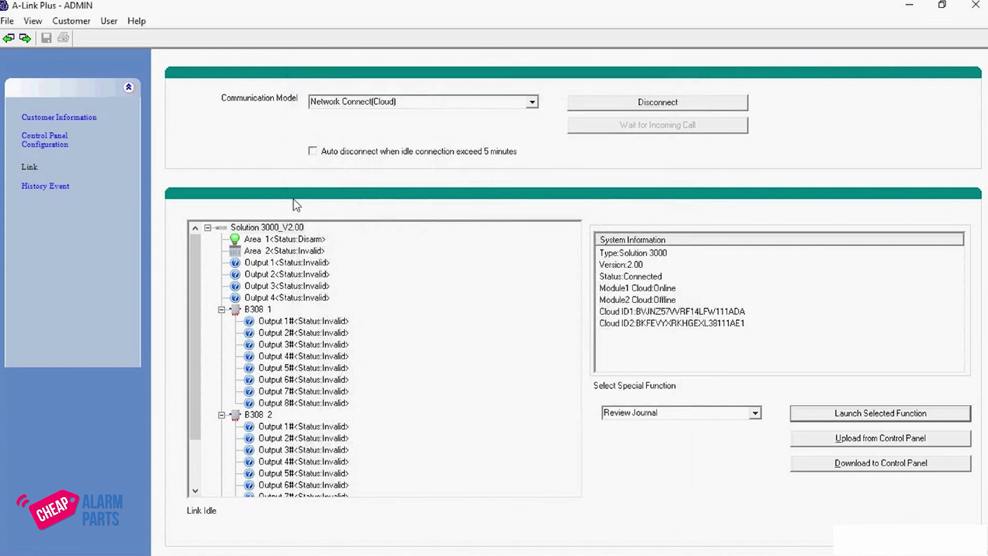
click(670, 101)
scroll(474, 296, down, 1)
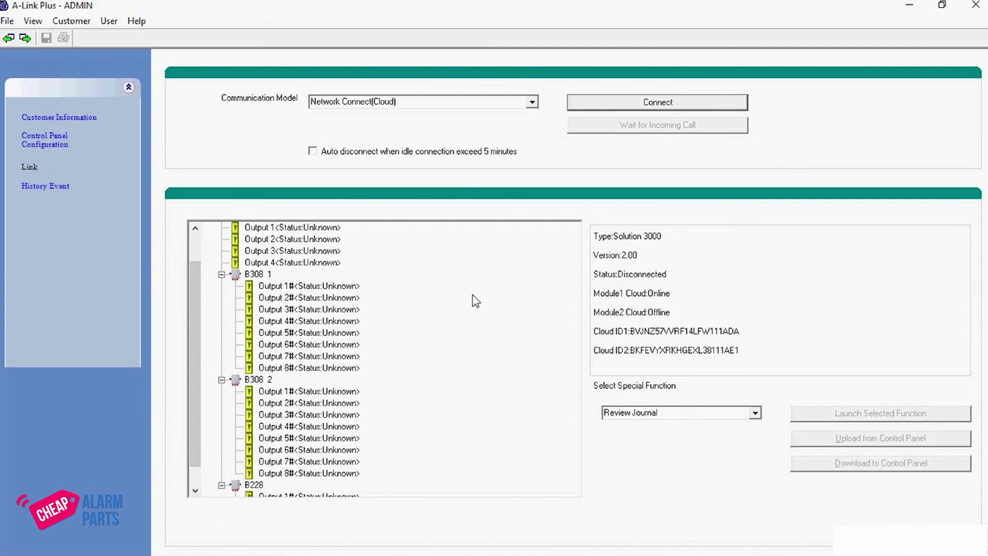